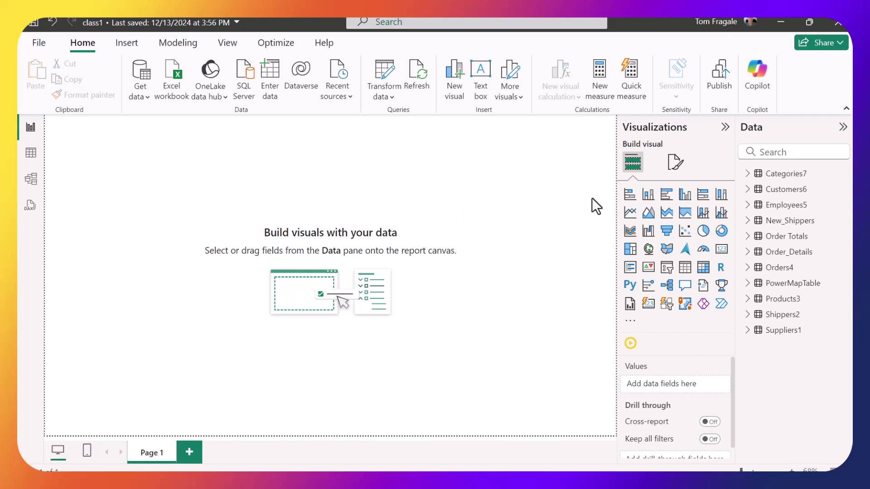
Step: Check in the global Security options that the use of Map and Filled Map visuals is enabled
click(723, 194)
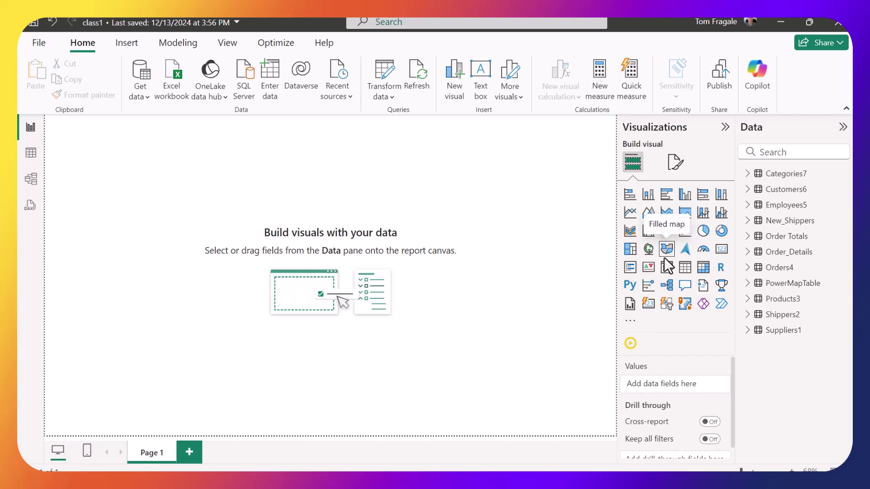
click(39, 43)
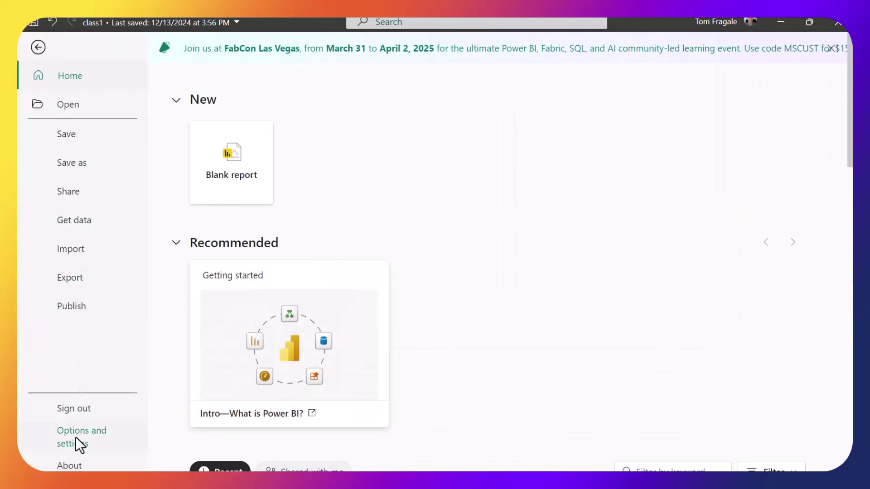
click(75, 437)
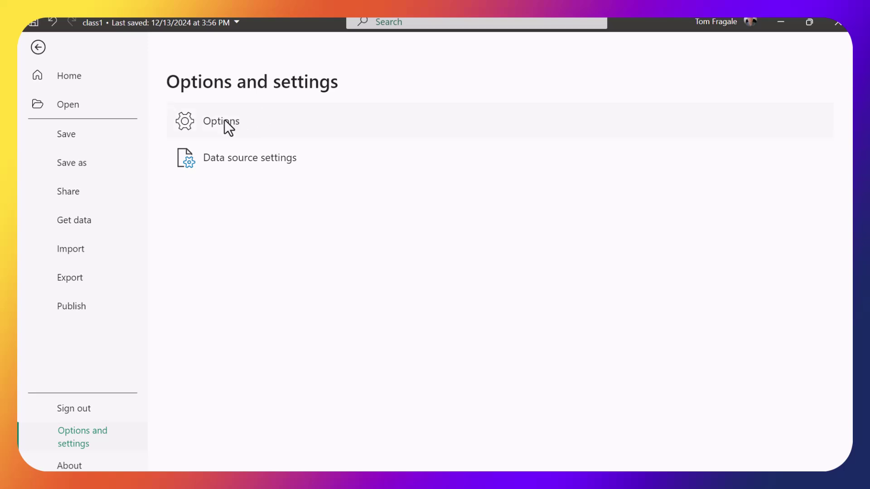
click(206, 122)
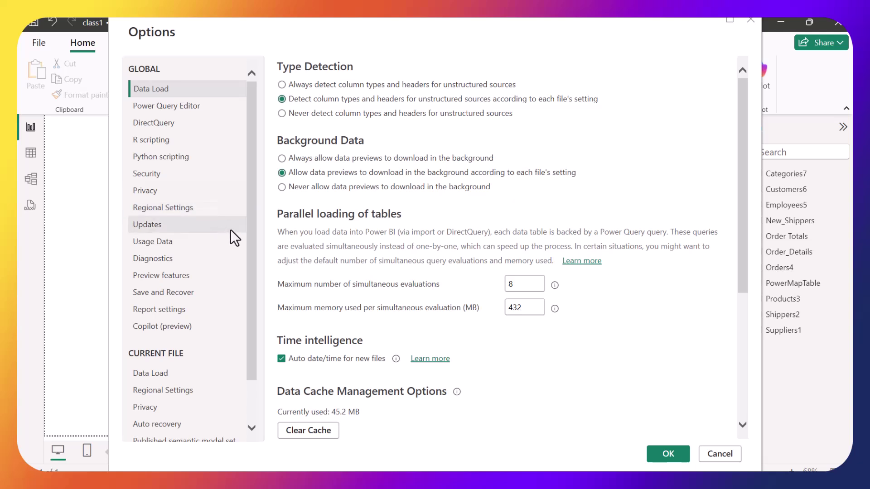
click(148, 175)
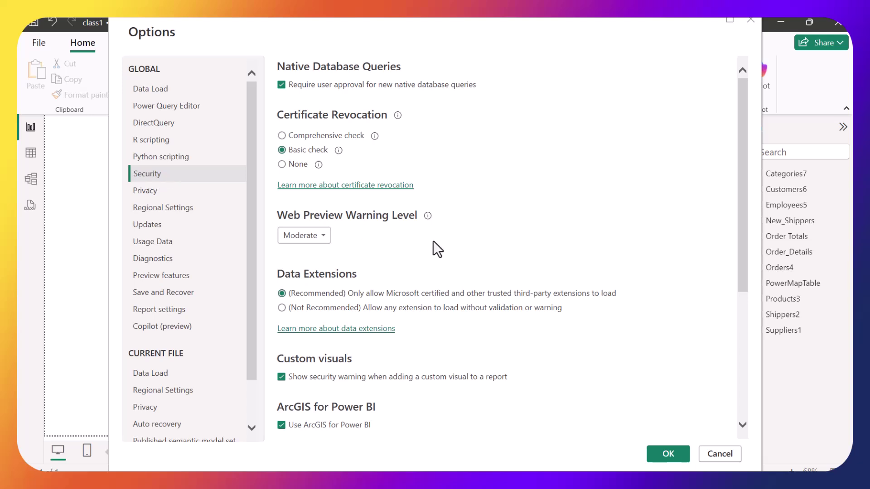
drag(739, 220, 730, 320)
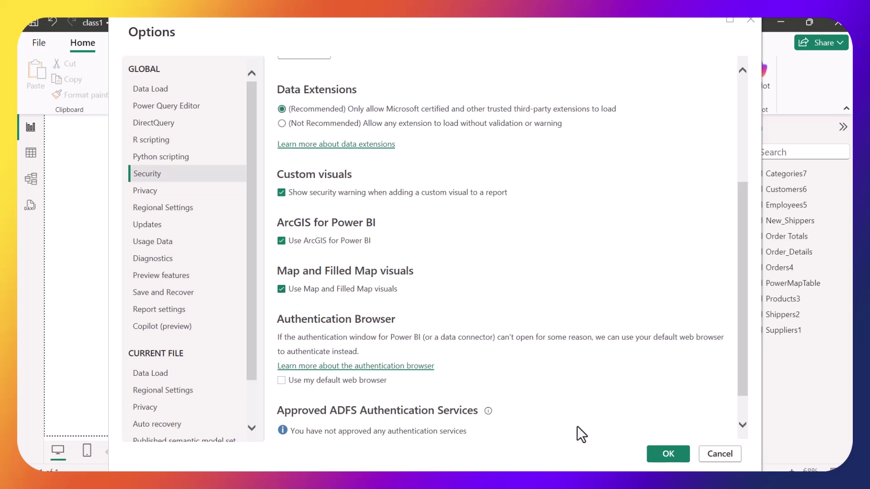
click(656, 451)
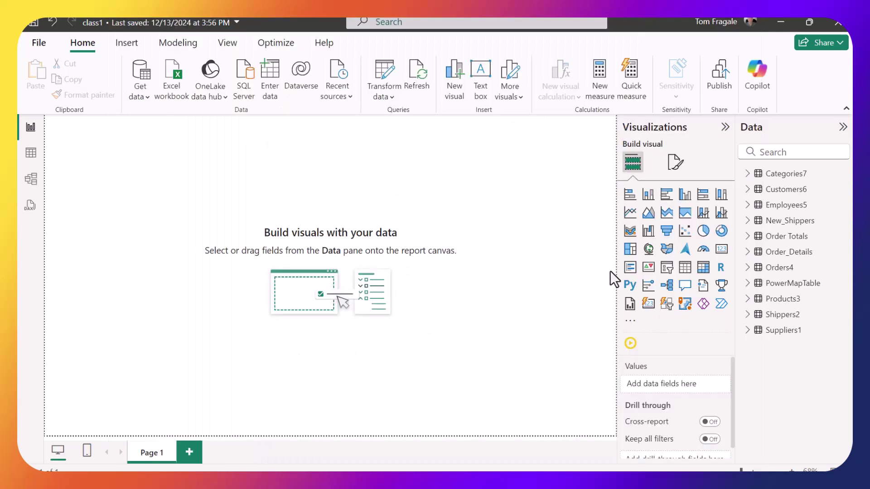
Step: Add a map visual in the report page's upper-left corner and use ShipCountry from Orders4 as its location
click(645, 250)
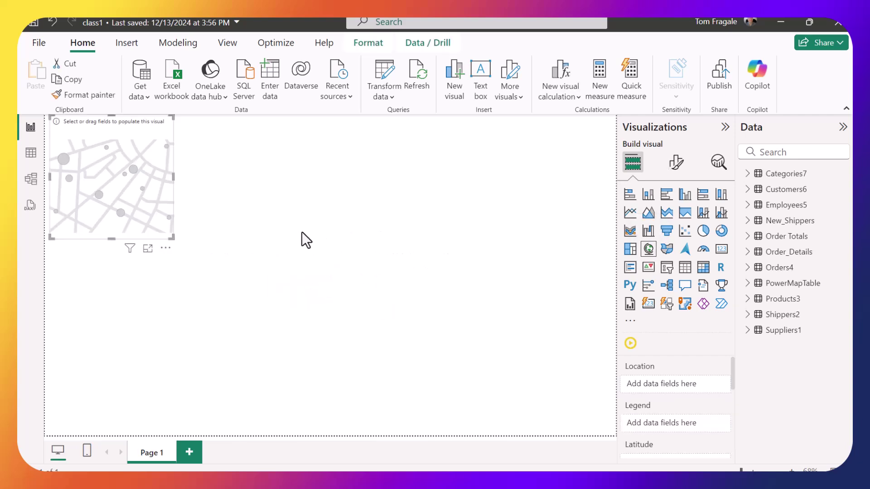
mouse_move(97, 157)
mouse_down()
mouse_move(198, 209)
mouse_move(92, 164)
mouse_up()
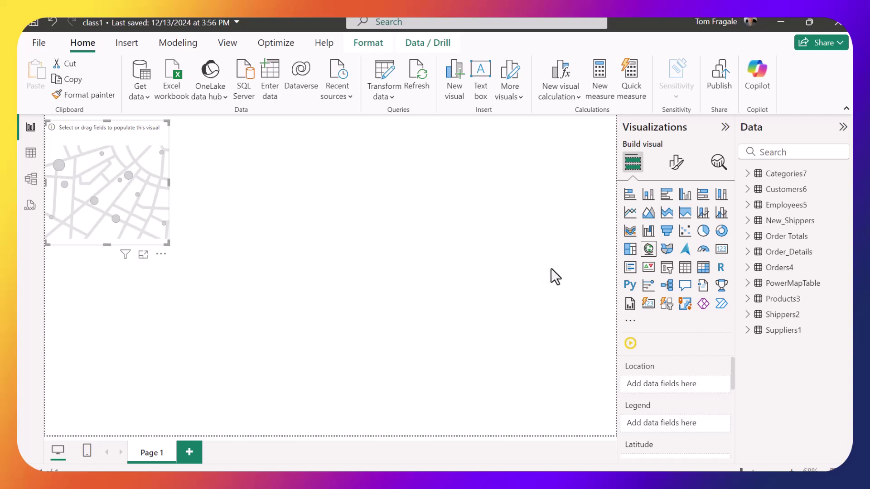
click(747, 268)
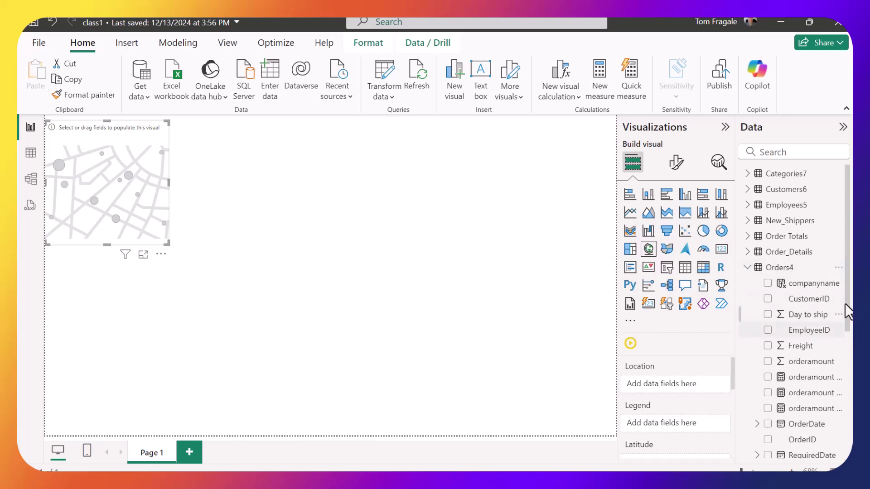
drag(849, 292, 851, 385)
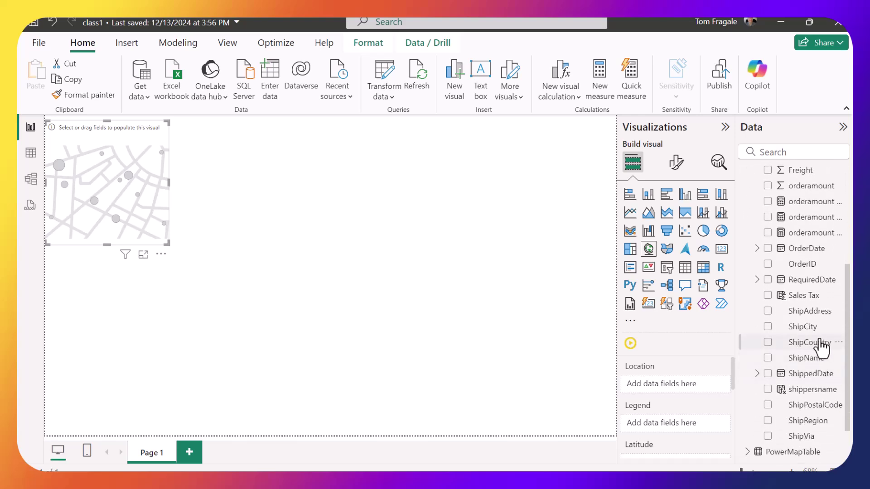
drag(746, 355, 699, 386)
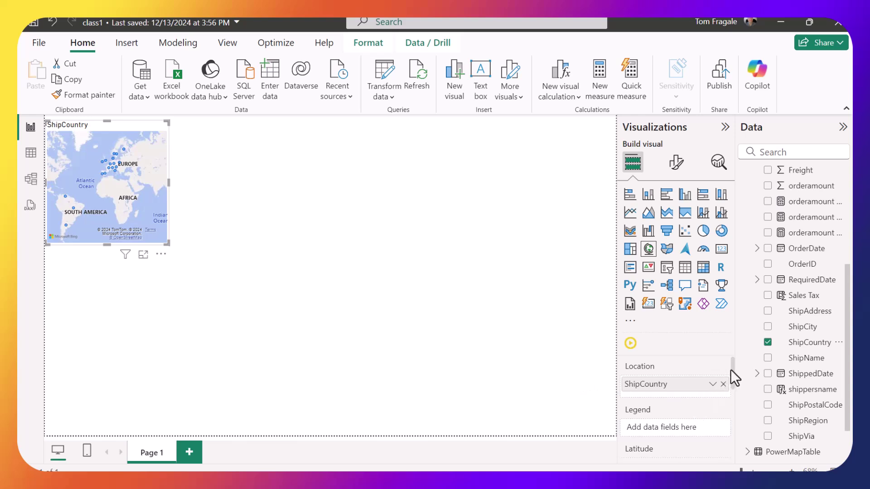
Step: Size the map's bubbles by orderamount YoY%
drag(733, 366, 736, 413)
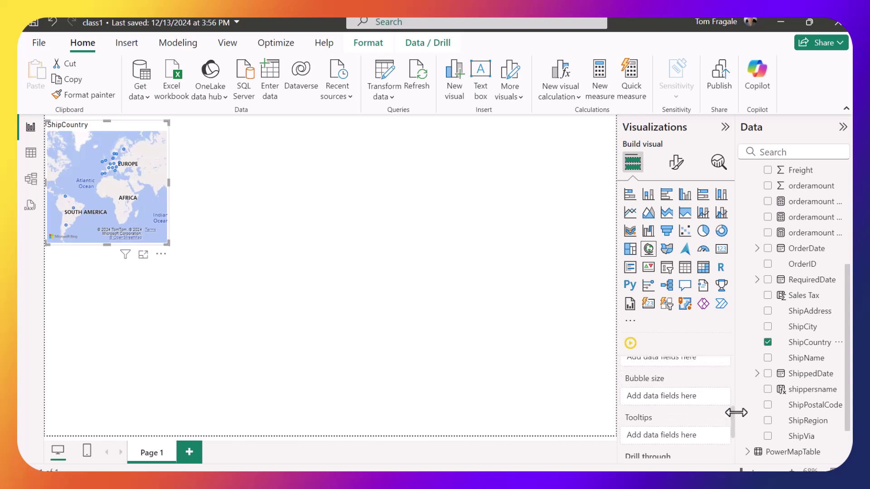
scroll(676, 414, up, 1)
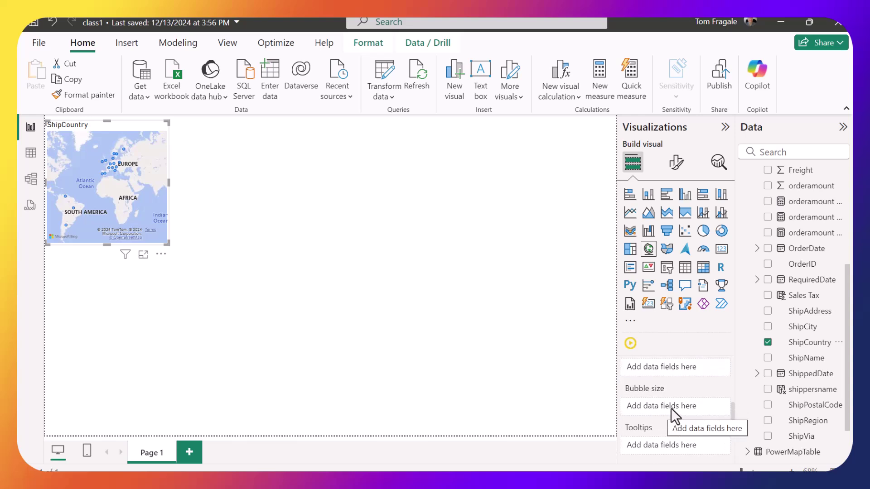
drag(801, 236, 690, 404)
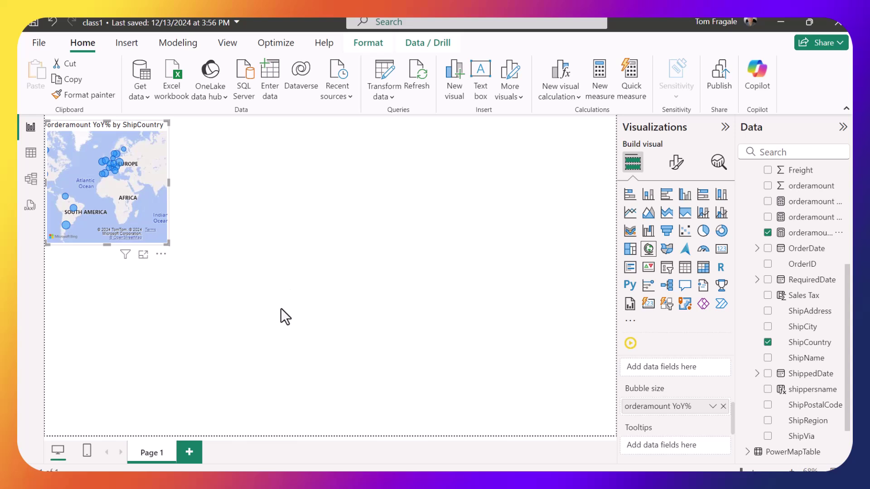
click(84, 293)
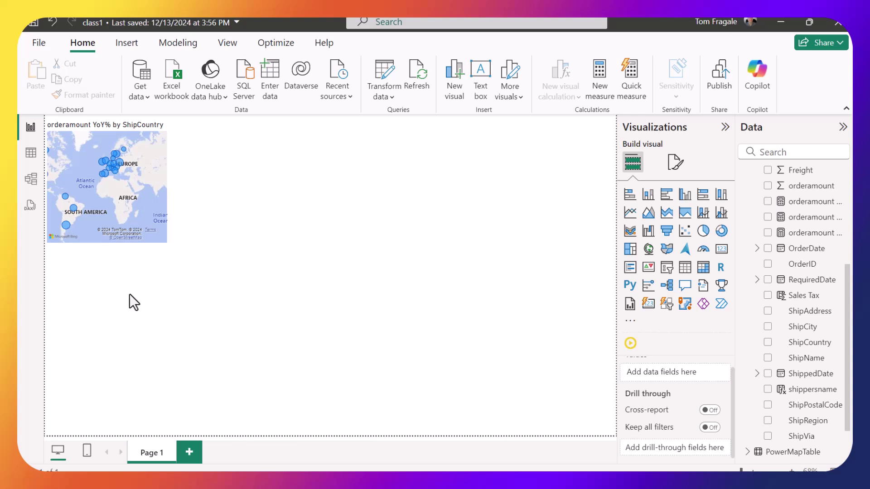
Step: Add a gauge visual below the map with the sum of orderamount as its value
click(703, 252)
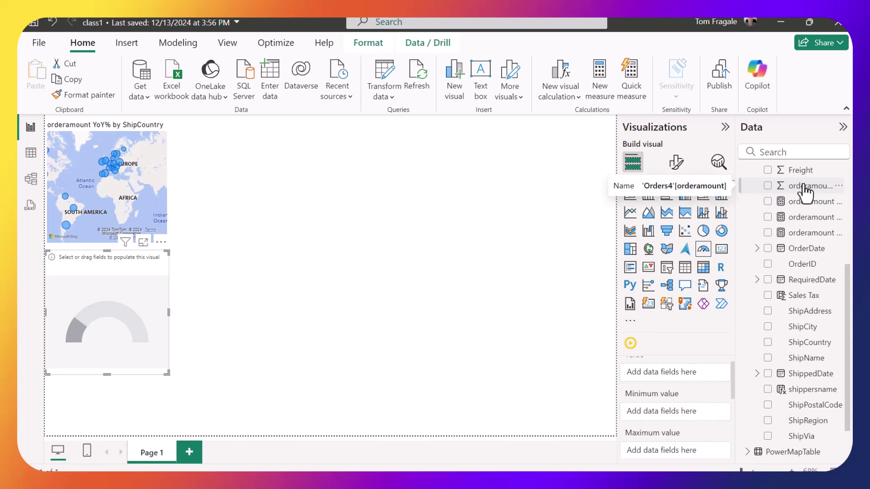
drag(803, 187, 825, 191)
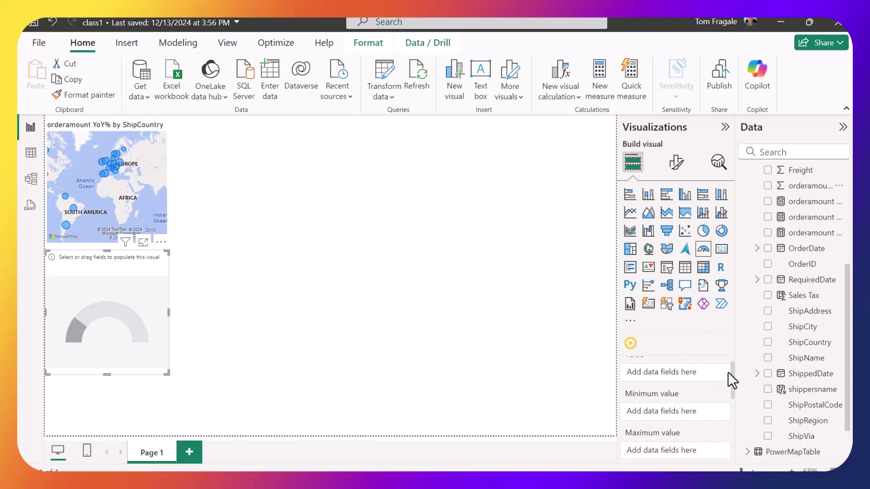
scroll(728, 372, up, 1)
scroll(733, 357, up, 1)
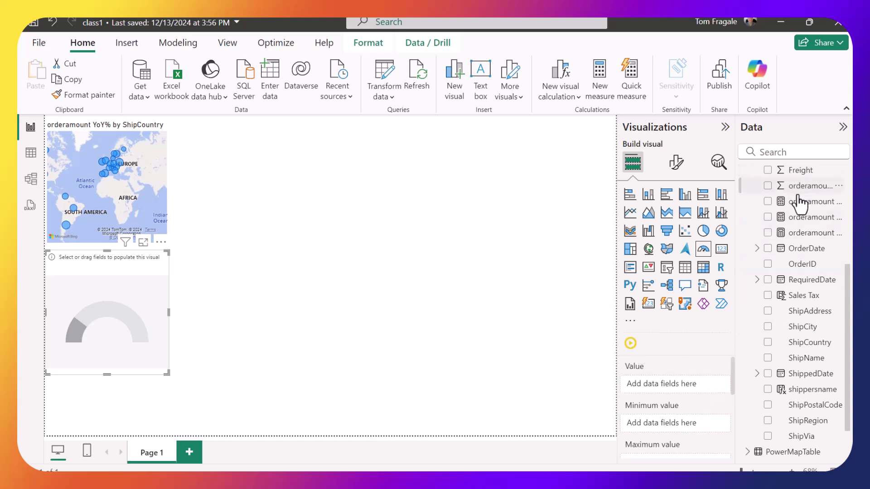
drag(796, 192, 683, 386)
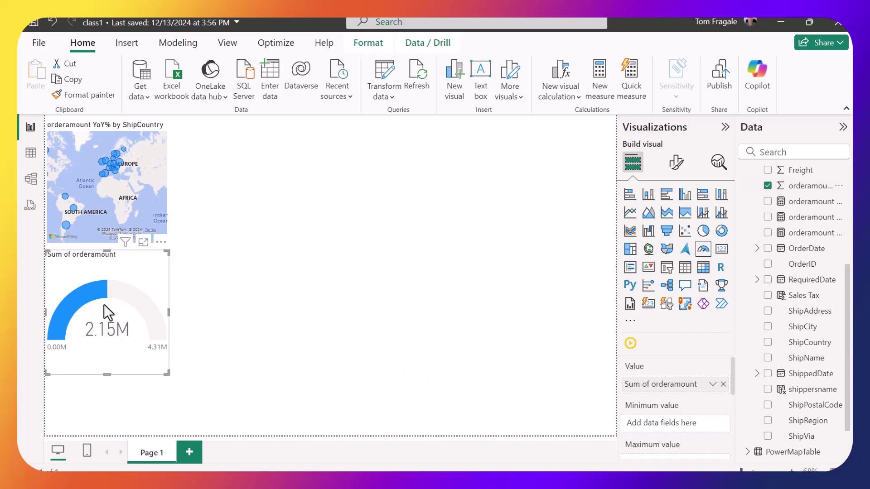
Step: Set the maximum of the gauge axis to 3000000
mouse_move(102, 292)
click(676, 181)
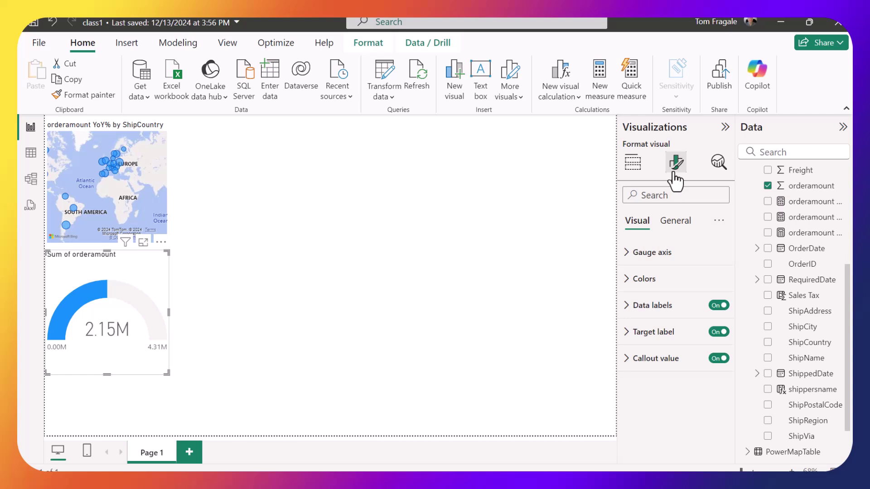
click(629, 257)
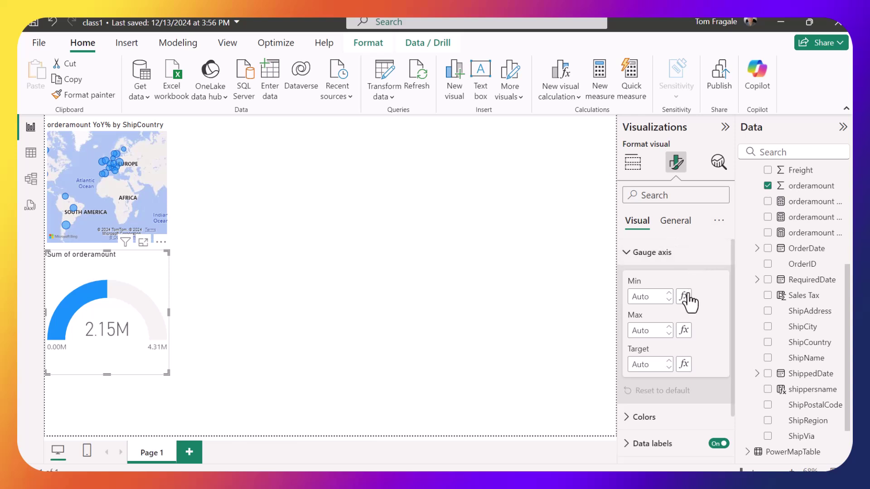
click(655, 331)
text(30)
text(00)
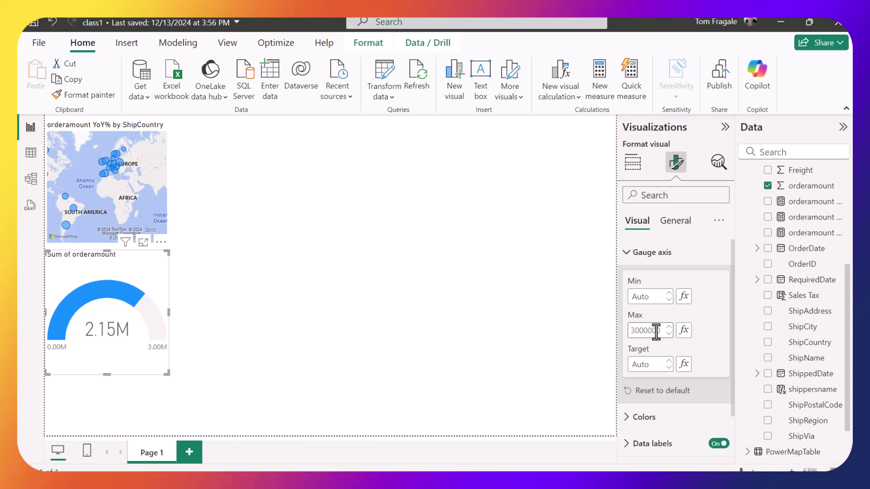
text(00)
key(BackSpace)
Step: Set the target of the gauge axis to 2500000
click(650, 364)
text(2500)
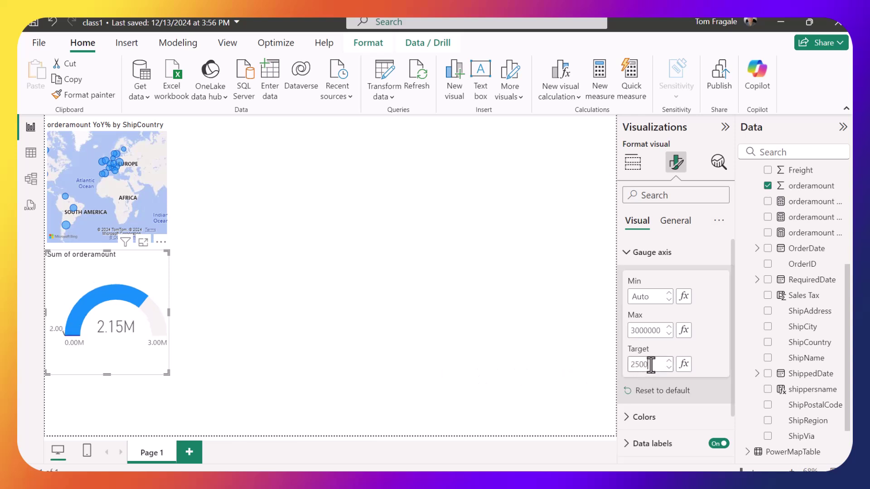
text(000)
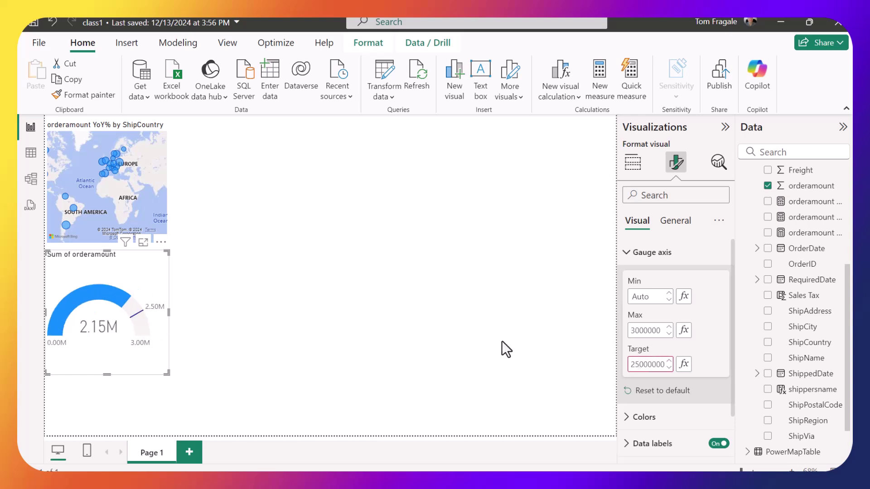
mouse_move(141, 317)
click(206, 279)
Step: Shrink the map and the gauge slightly to free space in the page's left column
click(96, 151)
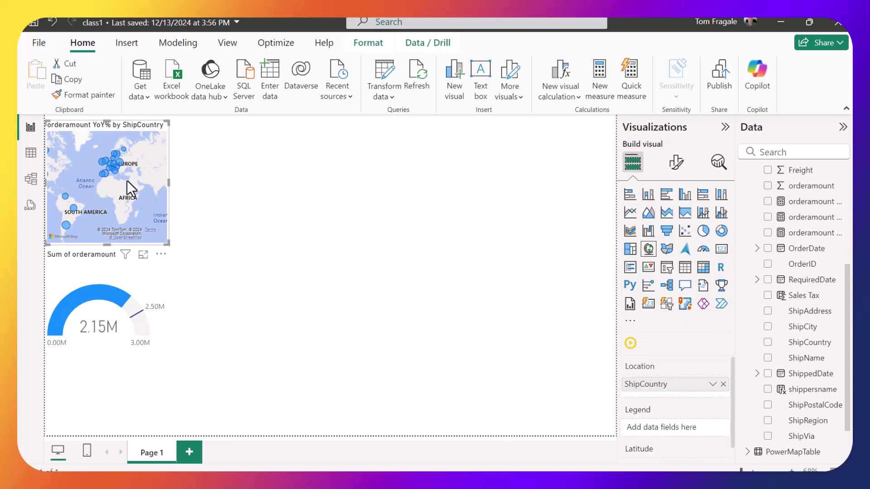
drag(162, 243, 157, 231)
click(130, 262)
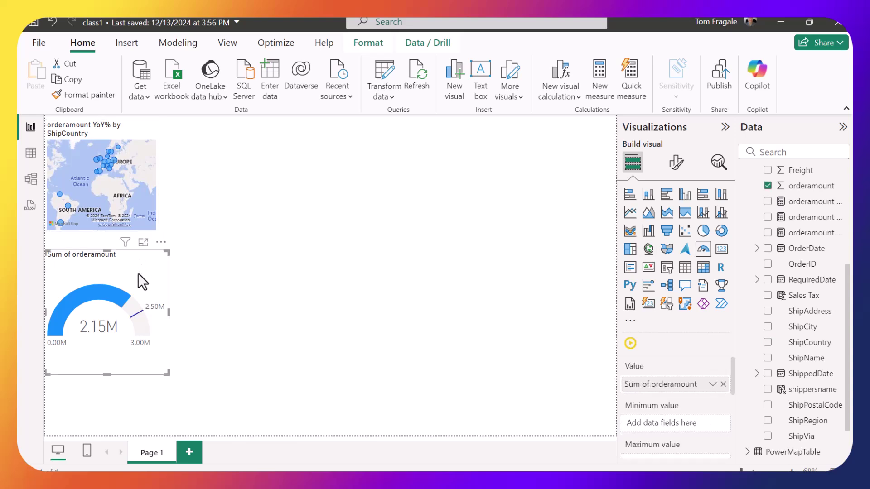
drag(165, 374, 147, 347)
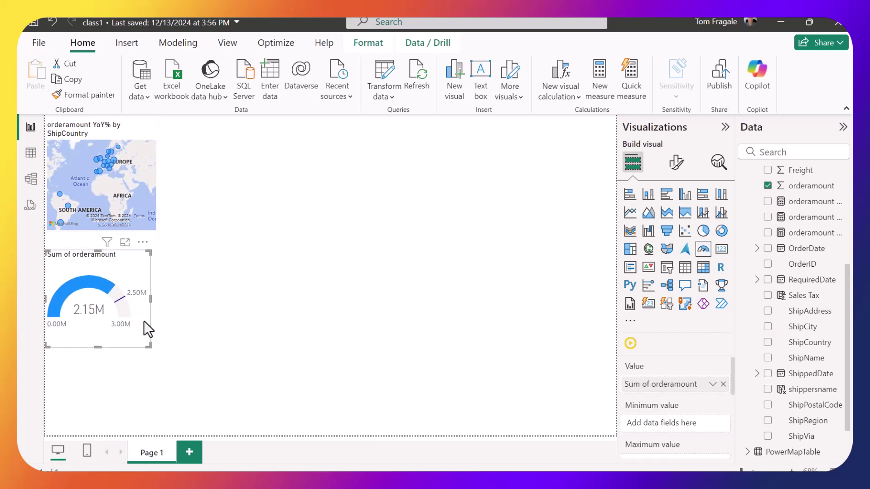
Step: Move the gauge up directly beneath the map and enlarge it slightly to about the map's width
drag(130, 267, 132, 257)
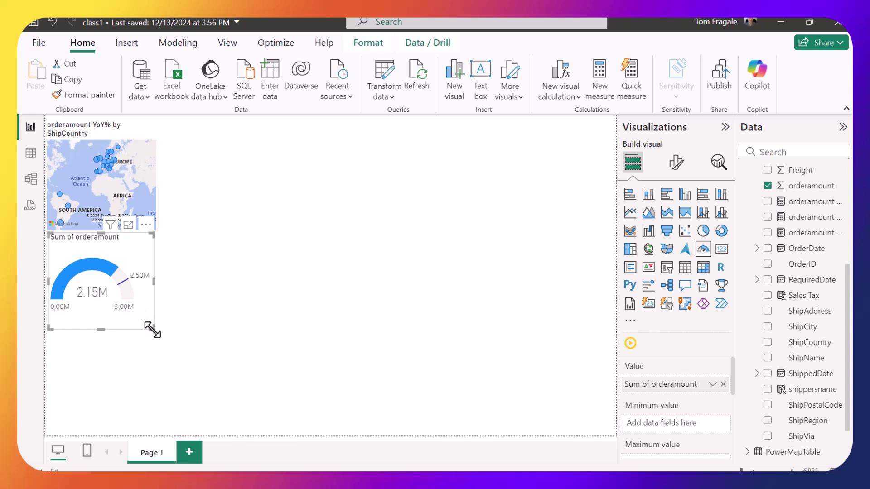
drag(152, 329, 158, 335)
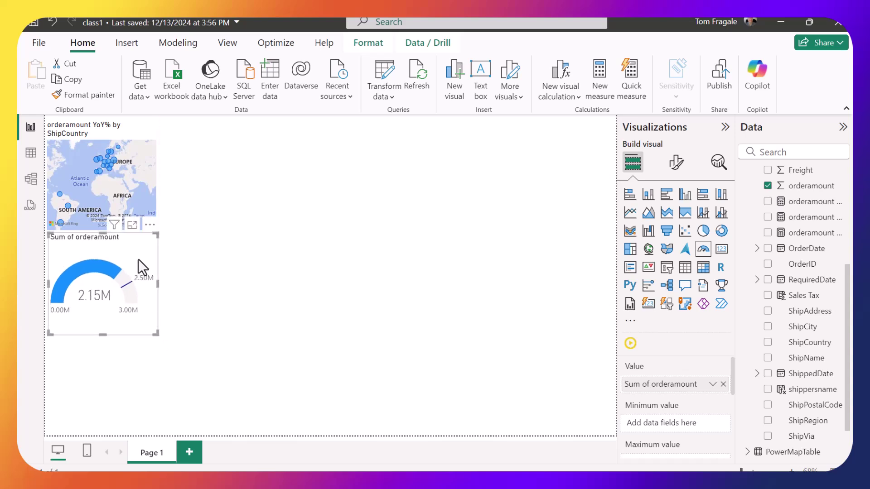
click(299, 270)
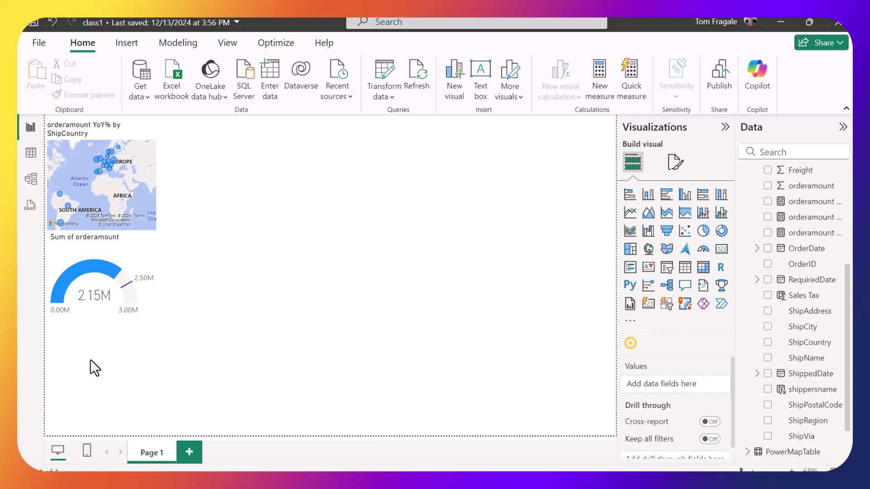
Step: Add a card visual showing the sum of orderamount and position it directly beneath the gauge
click(722, 252)
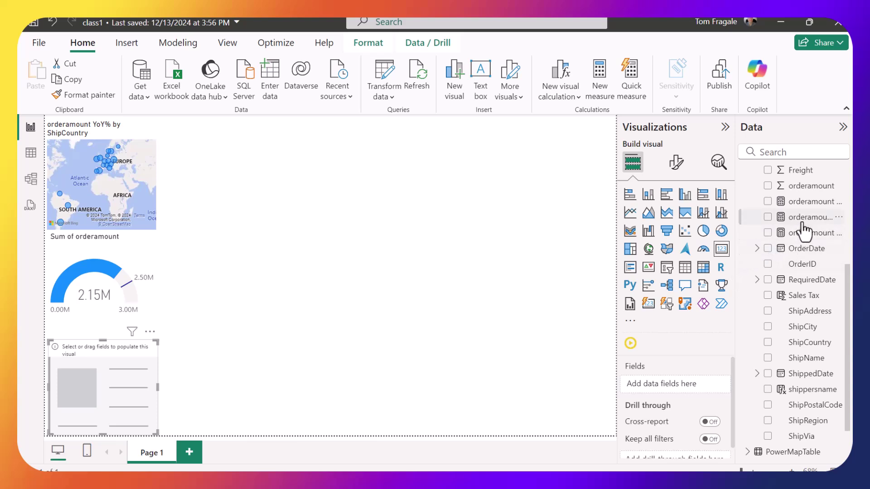
drag(798, 187, 677, 380)
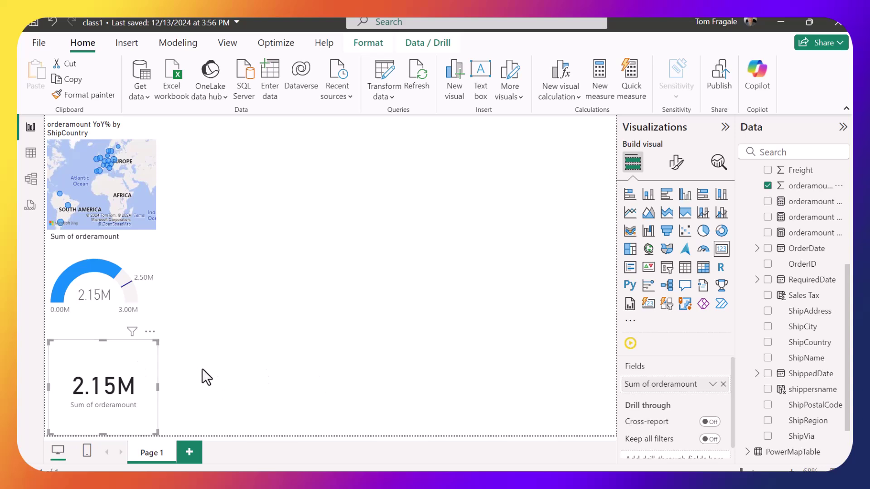
drag(111, 360, 107, 357)
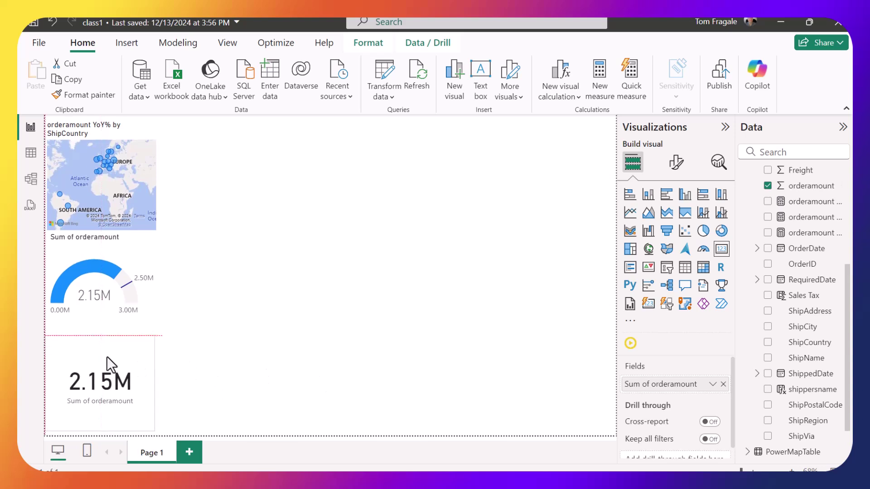
click(300, 390)
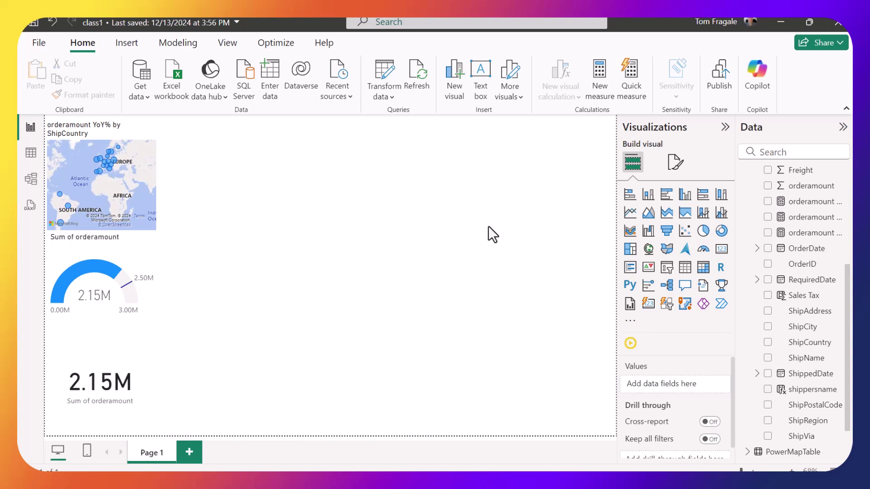
Step: Add a multi-row card visual, place it beside the map, and stretch it down to near the page's lower edge
click(630, 268)
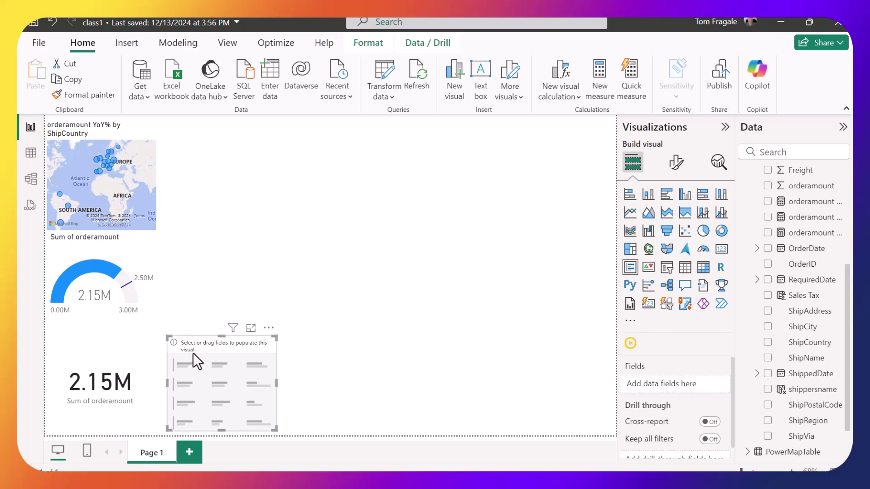
drag(194, 353, 205, 149)
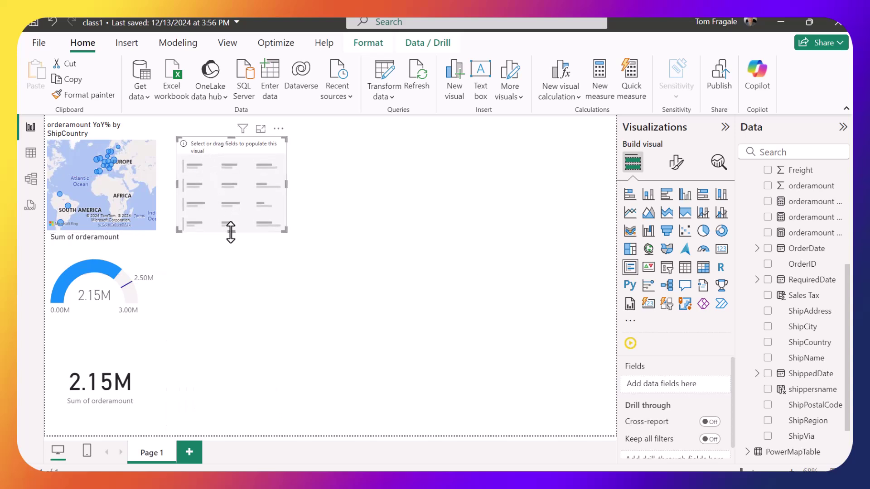
drag(230, 235, 230, 428)
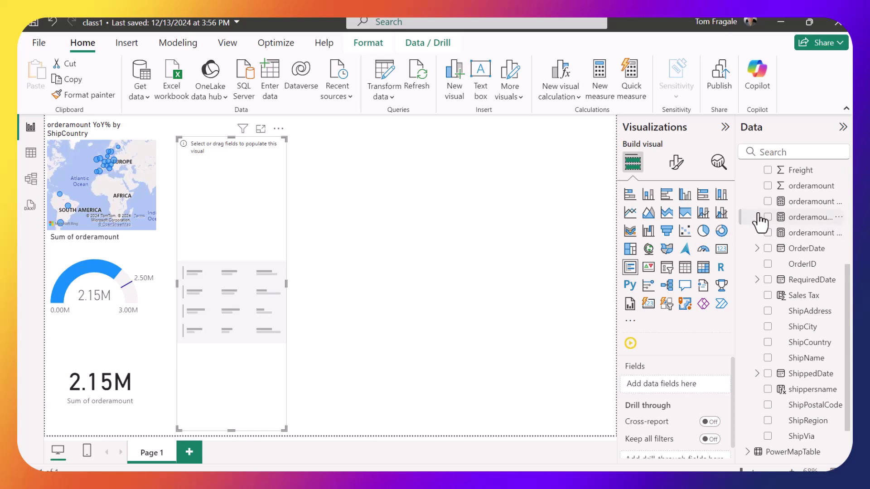
Step: Populate the multi-row card with the orderamount and ShipCountry fields from Orders4, in that order
drag(798, 191, 683, 385)
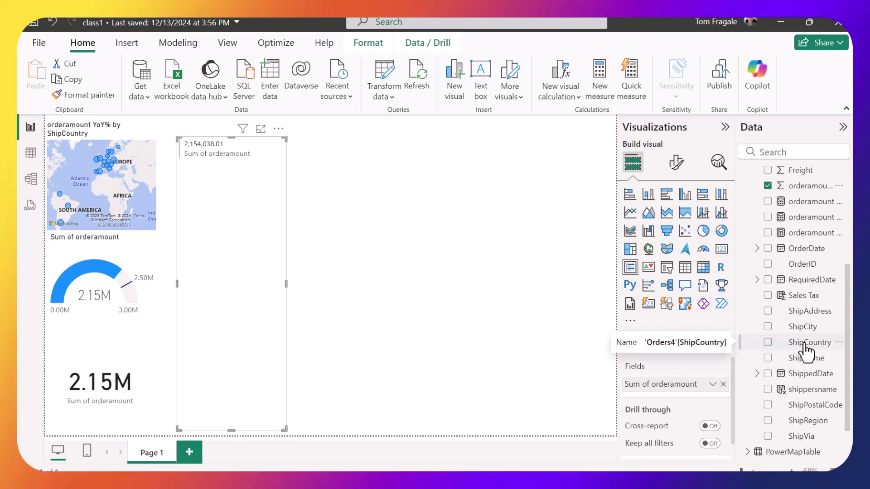
drag(809, 343, 709, 392)
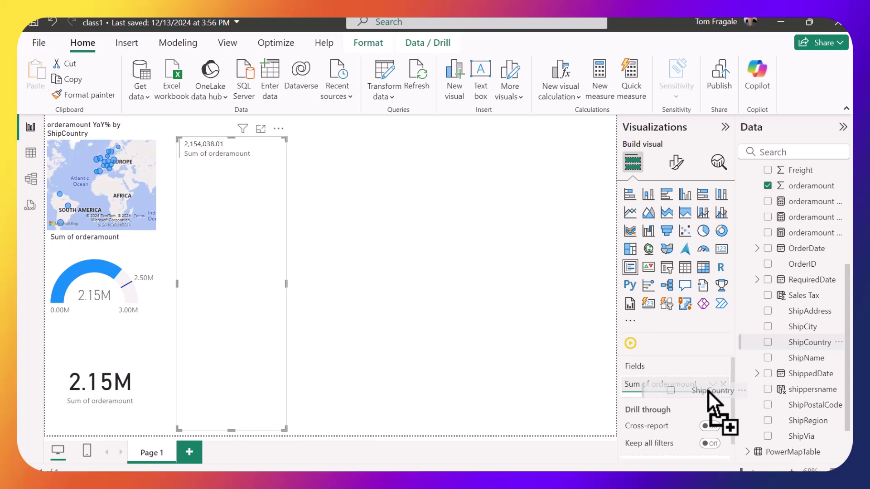
drag(709, 393, 709, 392)
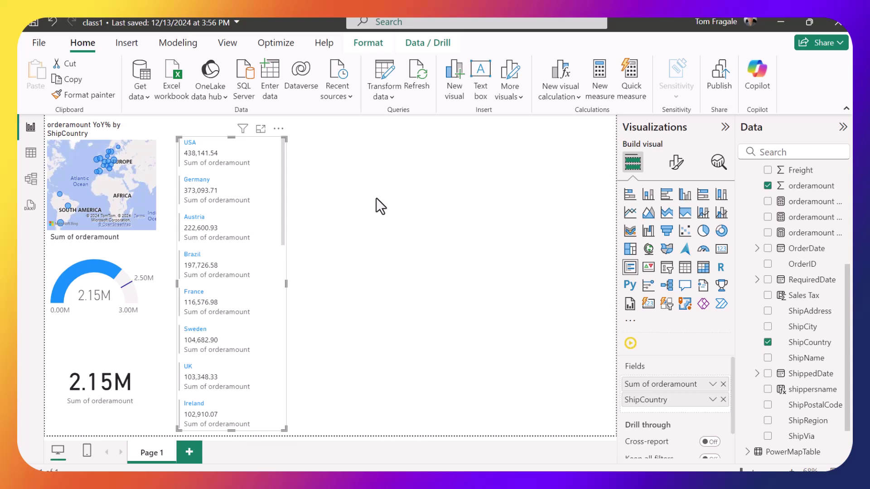
Step: Sort the multi-row card by ShipCountry in ascending order and deselect the visual
click(277, 130)
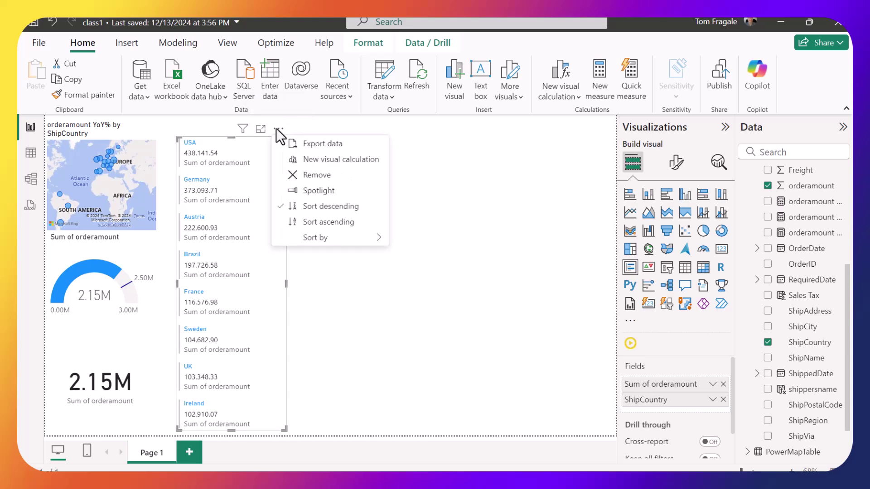
mouse_move(321, 240)
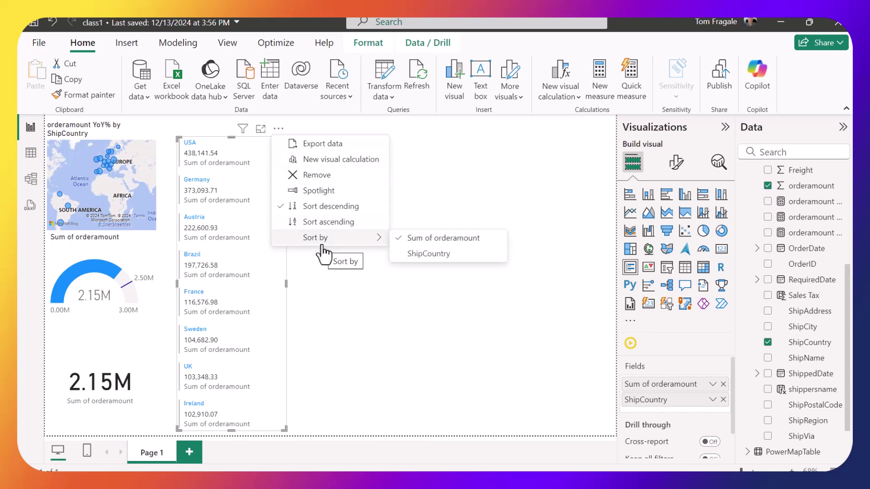
click(442, 261)
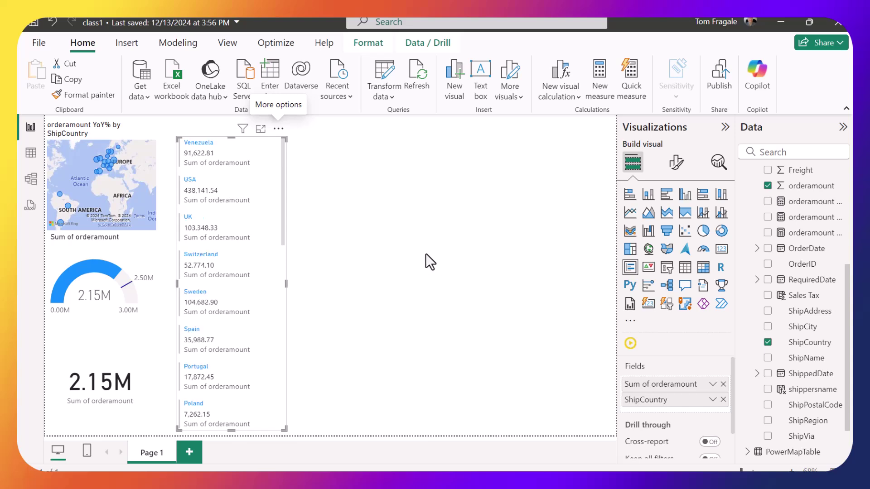
click(279, 130)
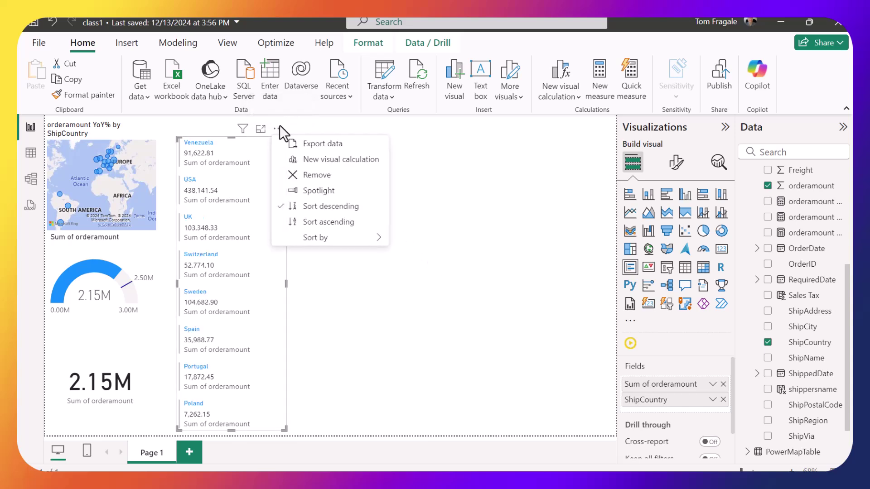
click(329, 222)
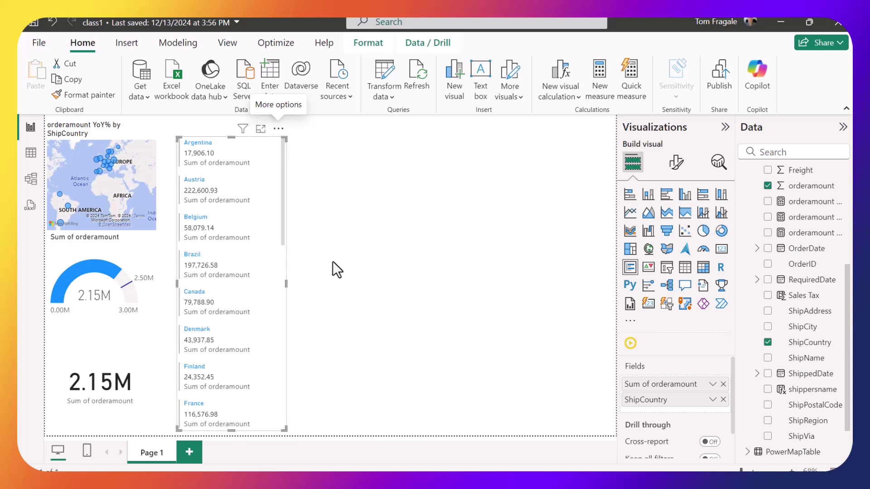
click(402, 204)
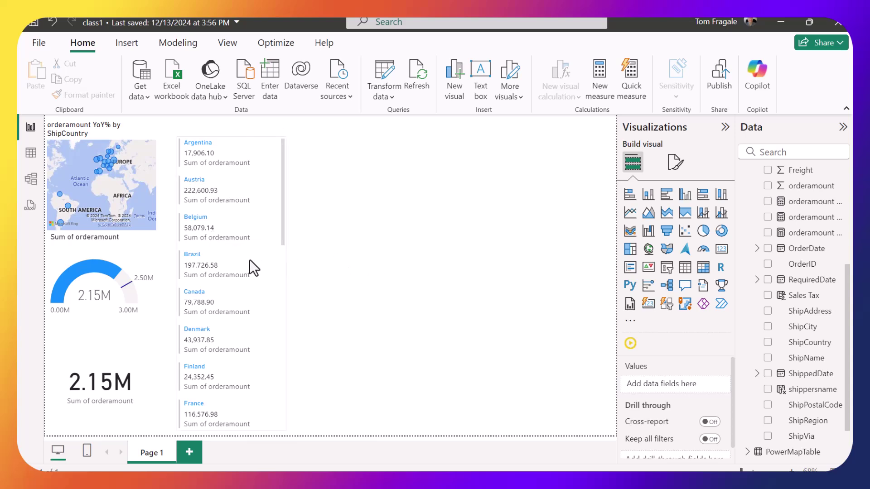
Step: Cross-filter the page from the multi-row card by Brazil, Belgium, Austria and Argentina individually, and clear the selections
click(232, 260)
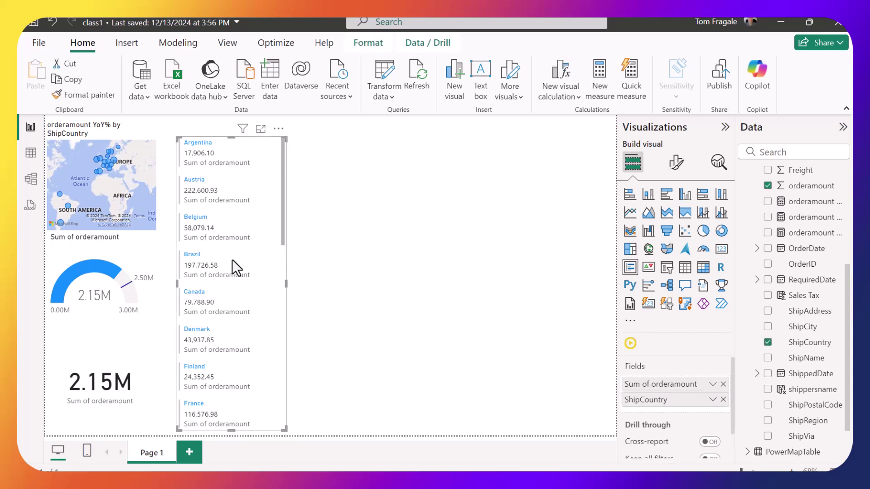
click(209, 271)
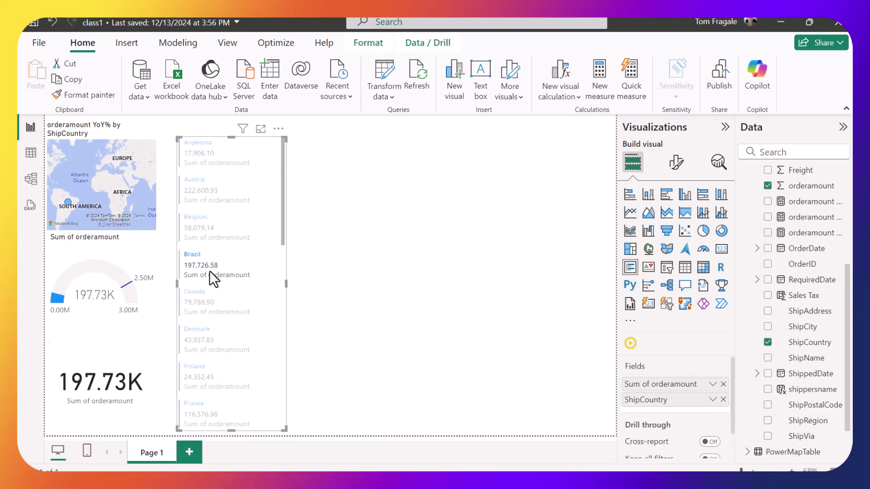
click(213, 230)
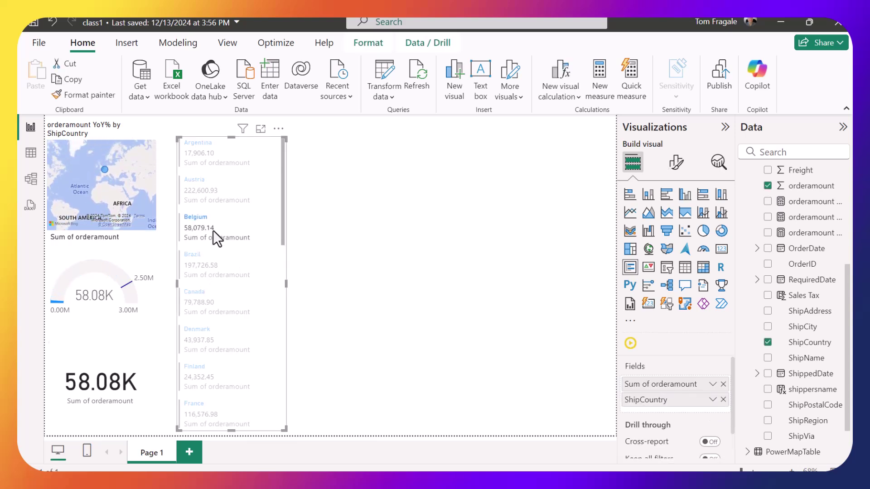
click(213, 200)
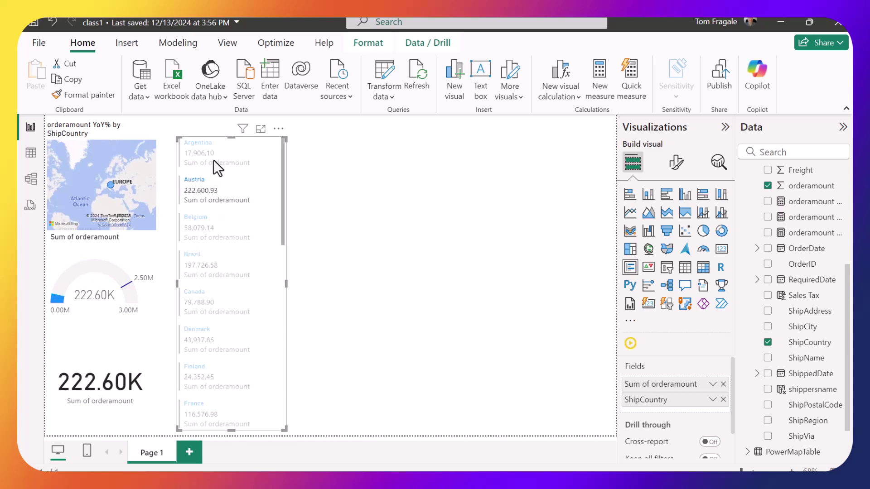
click(214, 159)
click(213, 219)
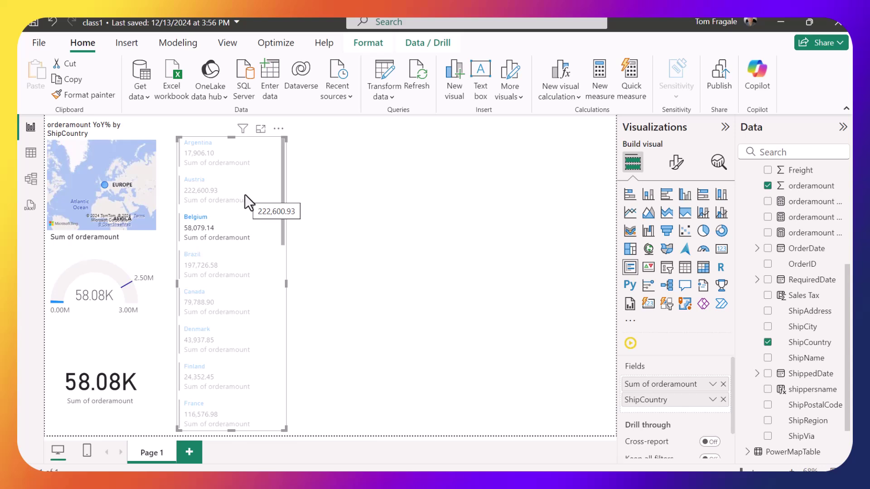
right_click(268, 151)
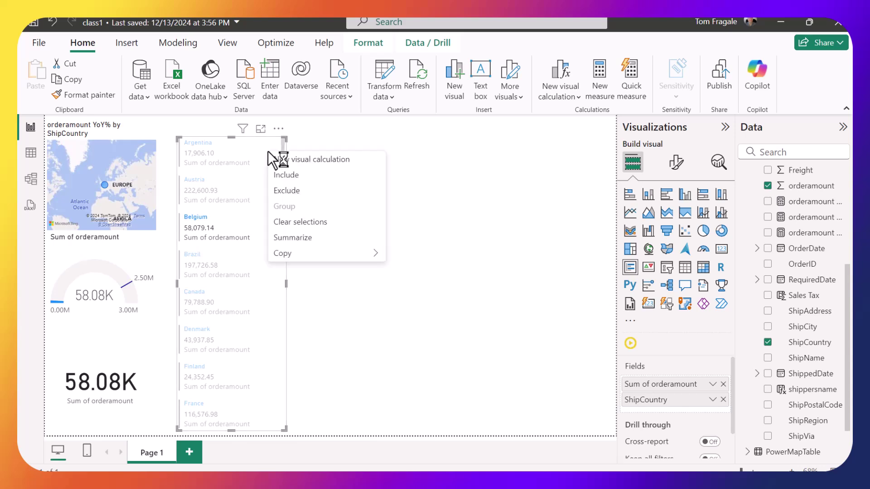
click(290, 221)
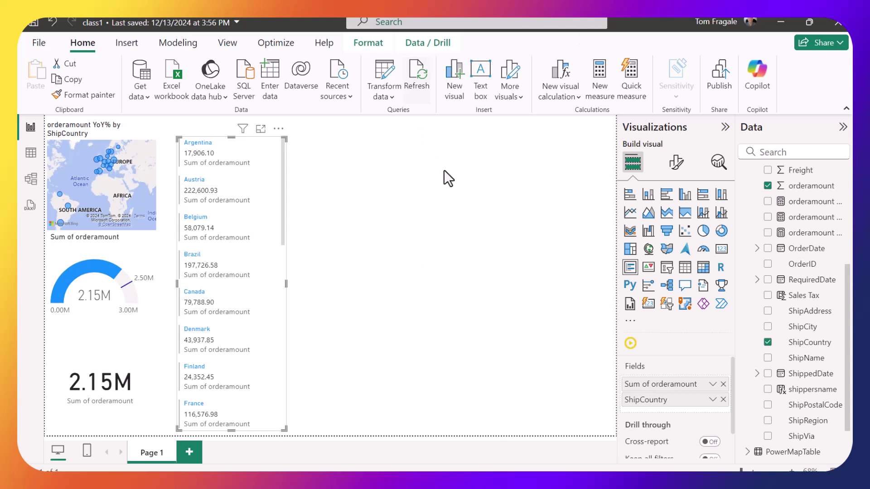
Step: Show the report filters and add ContactTitle from the Customers6 table as a filter on this page
click(228, 44)
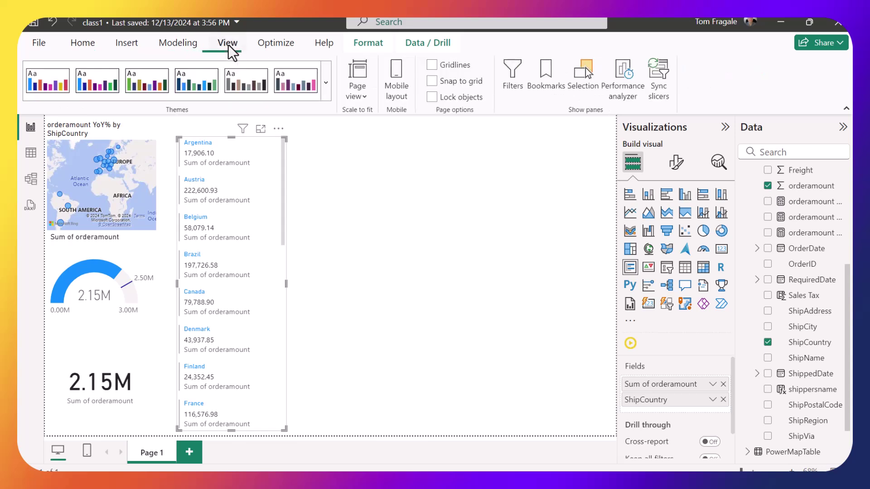
click(505, 78)
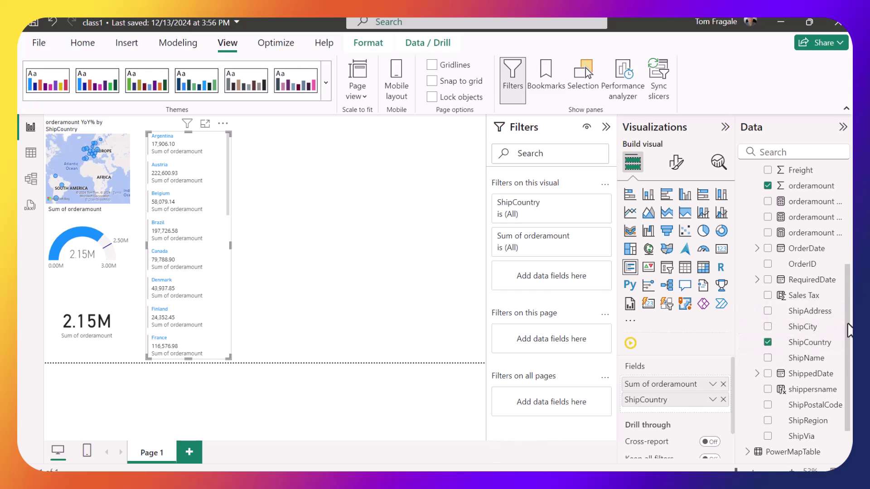
scroll(847, 317, up, 2)
scroll(851, 293, up, 5)
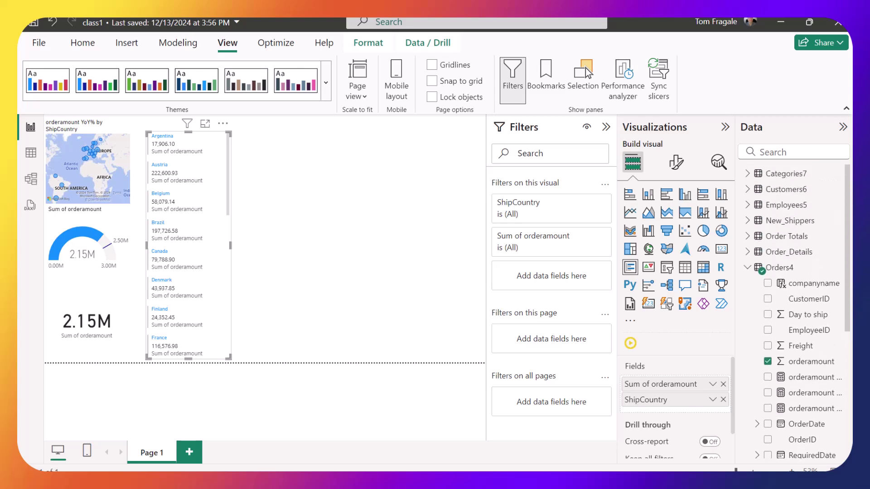
click(747, 190)
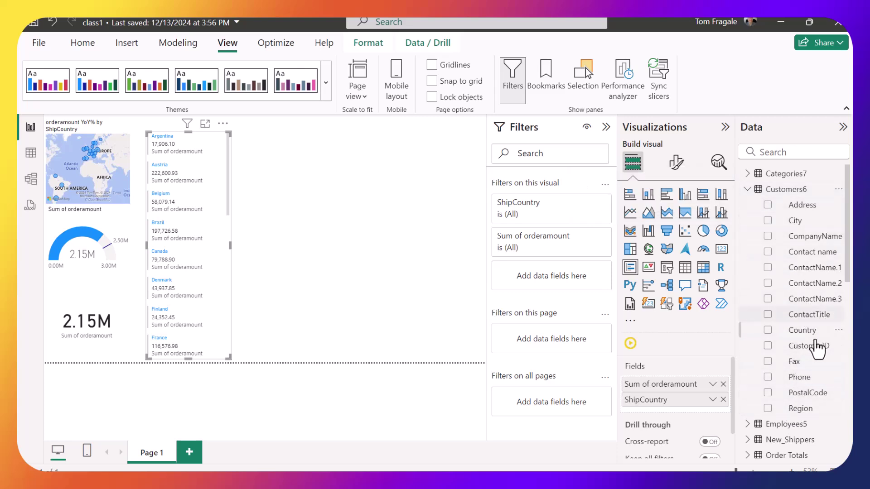
drag(806, 320, 564, 339)
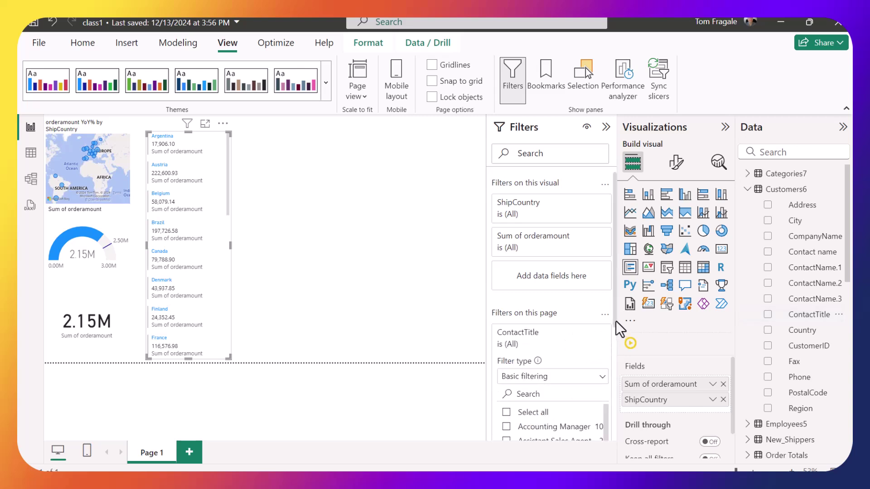
Step: Try the ContactTitle page filter with Accounting Manager and Assistant Sales Agent, ending with only the Assistant Sales Repre... title selected
scroll(613, 341, down, 3)
scroll(611, 367, down, 2)
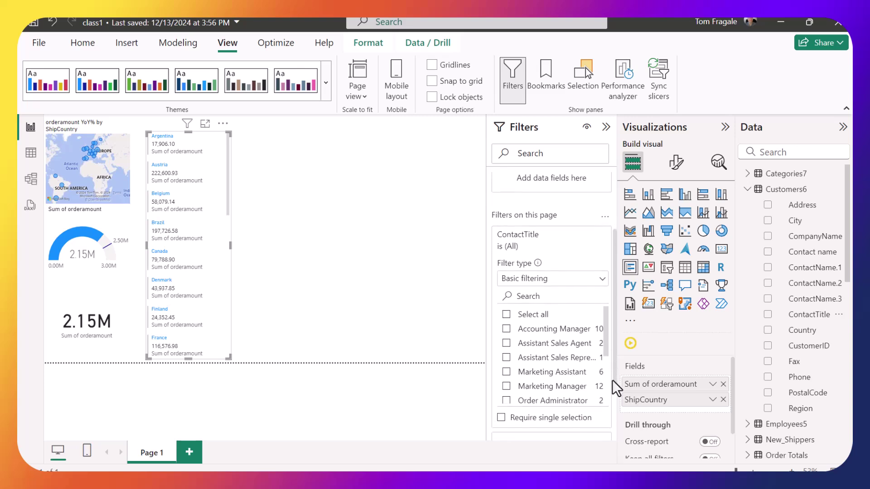
click(506, 315)
click(506, 328)
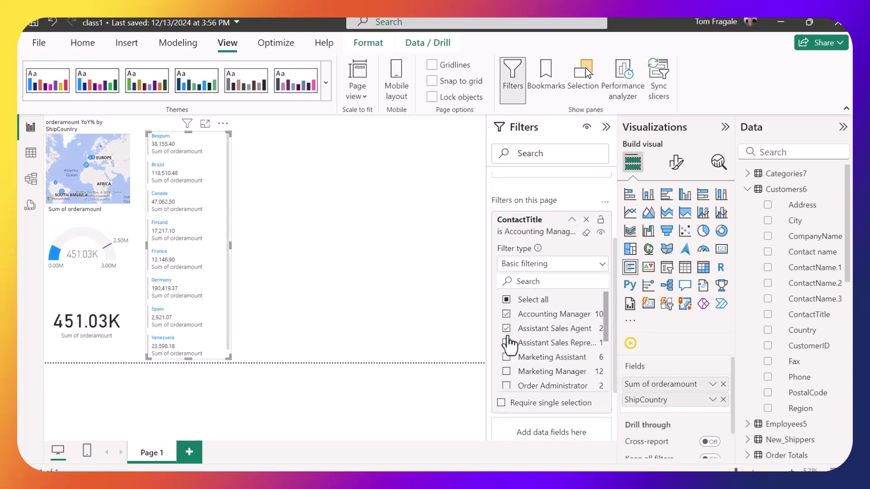
click(507, 343)
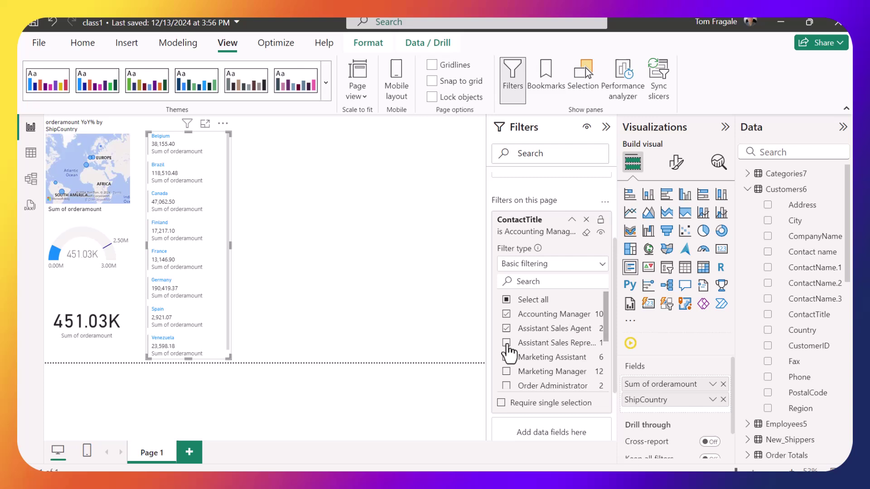
click(506, 314)
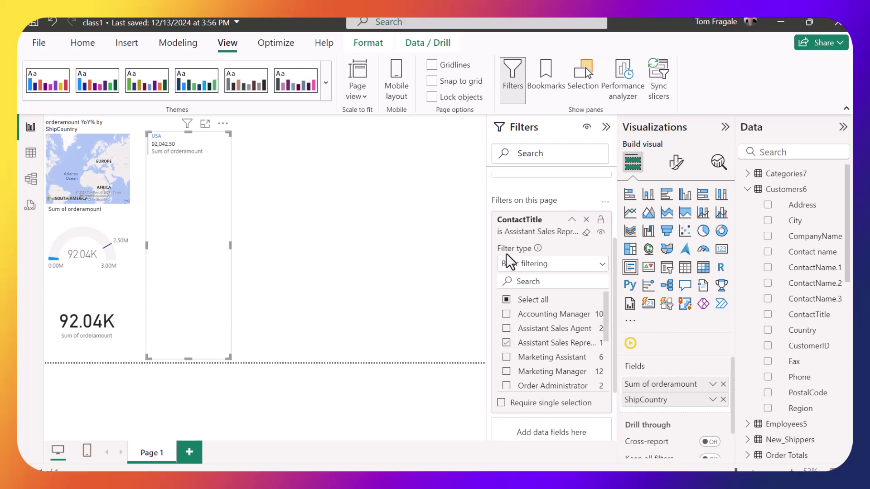
Step: Select all contact titles in the ContactTitle page filter
click(507, 300)
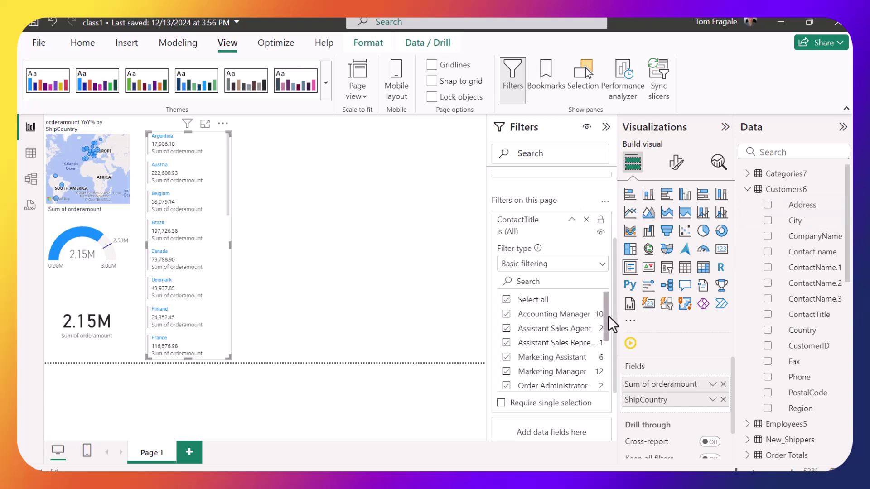
drag(615, 306, 616, 207)
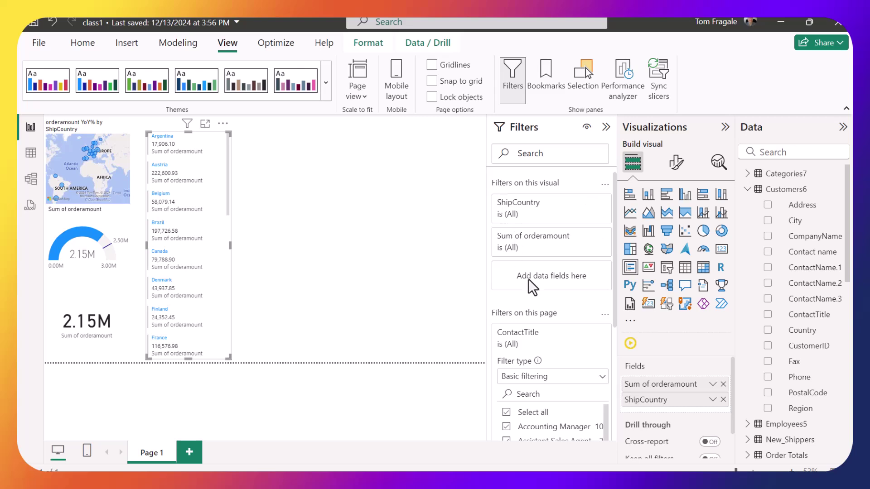
mouse_move(616, 306)
mouse_down()
mouse_move(615, 417)
mouse_move(622, 303)
mouse_up()
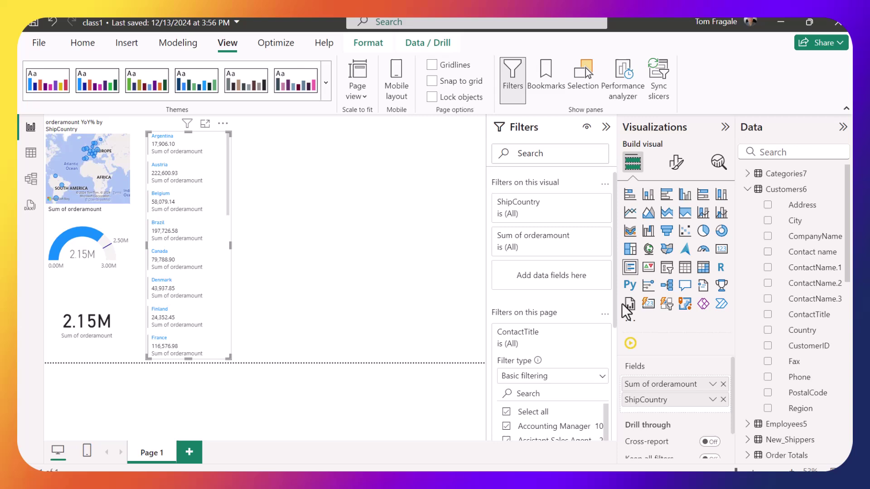
Step: Deselect the multi-row card, and collapse and expand the Filters pane
click(468, 251)
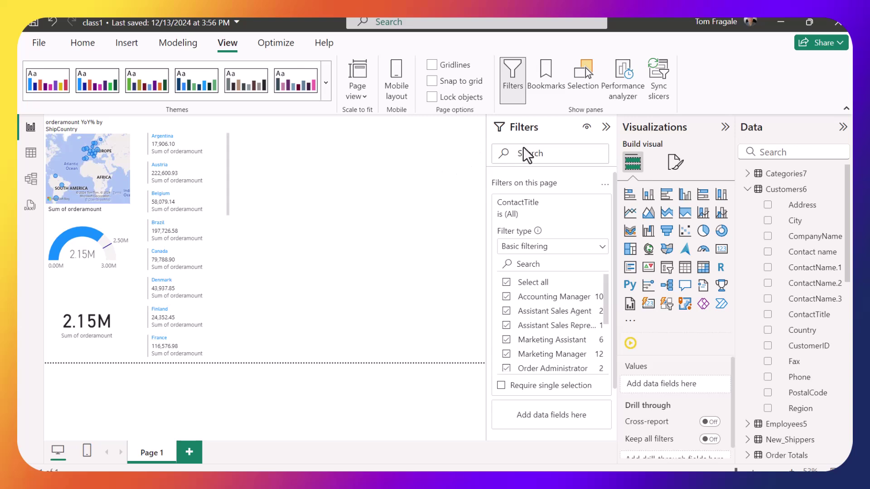
click(606, 127)
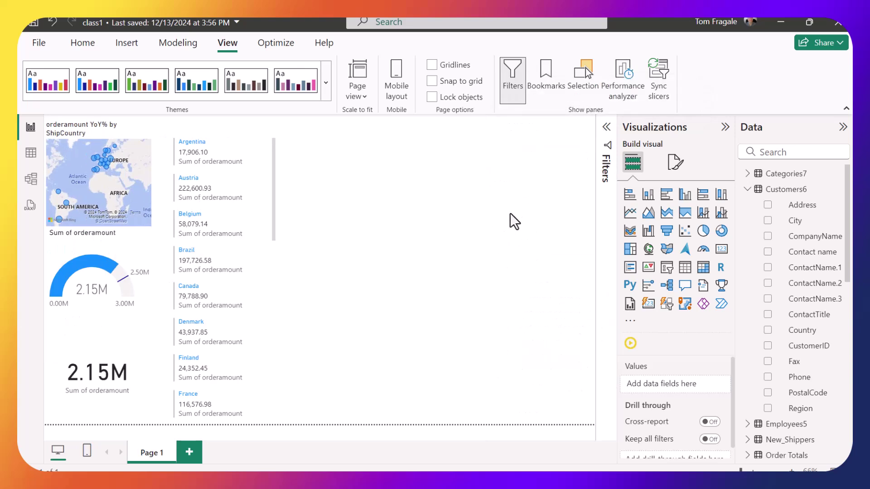
click(606, 128)
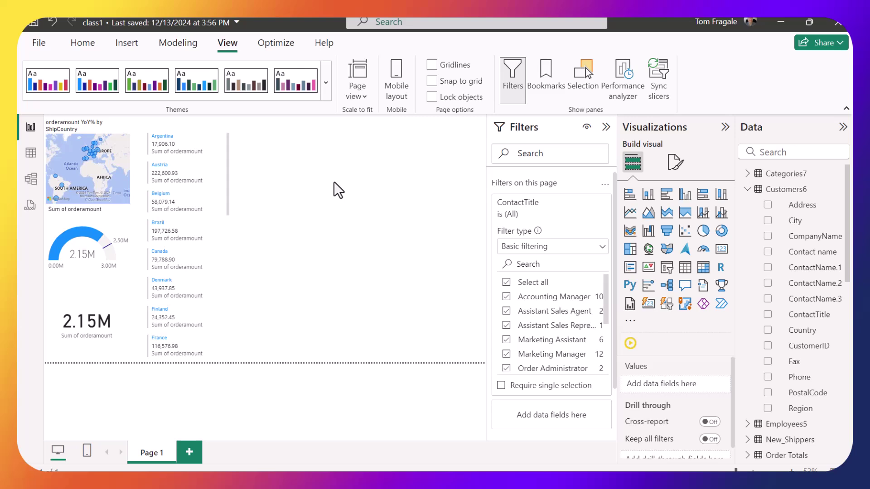
Step: Add a slicer on LastName from the Employees5 table beside the multi-row card, sized to show all names
click(667, 270)
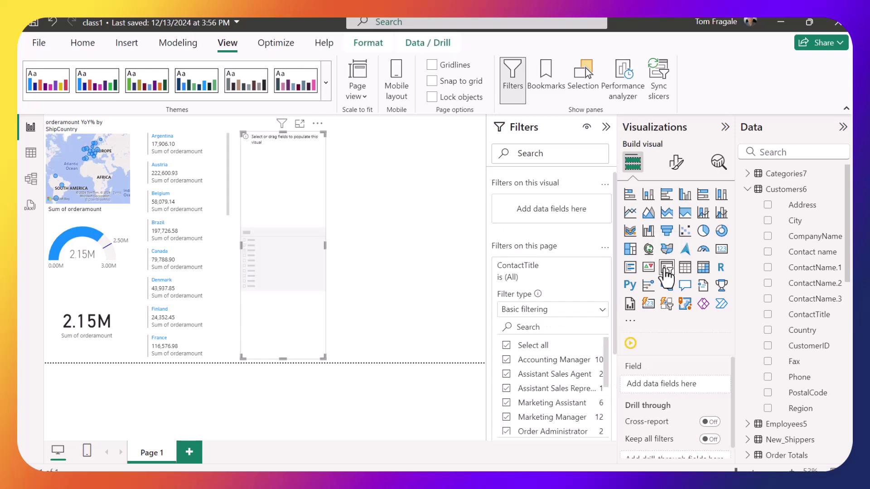
drag(283, 358, 288, 226)
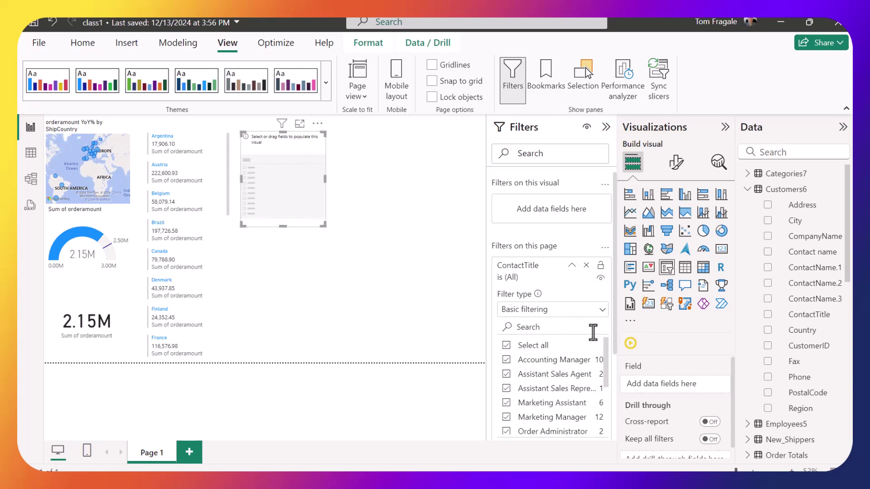
click(748, 424)
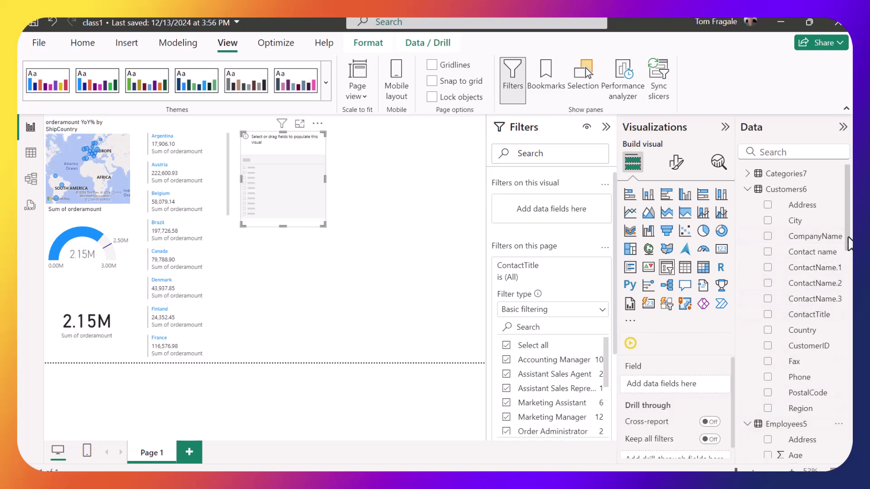
drag(847, 243, 699, 387)
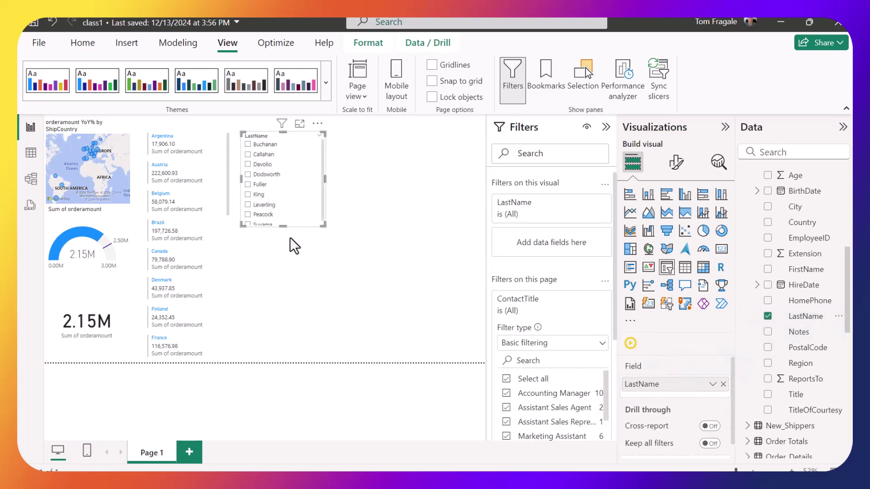
drag(282, 225, 282, 245)
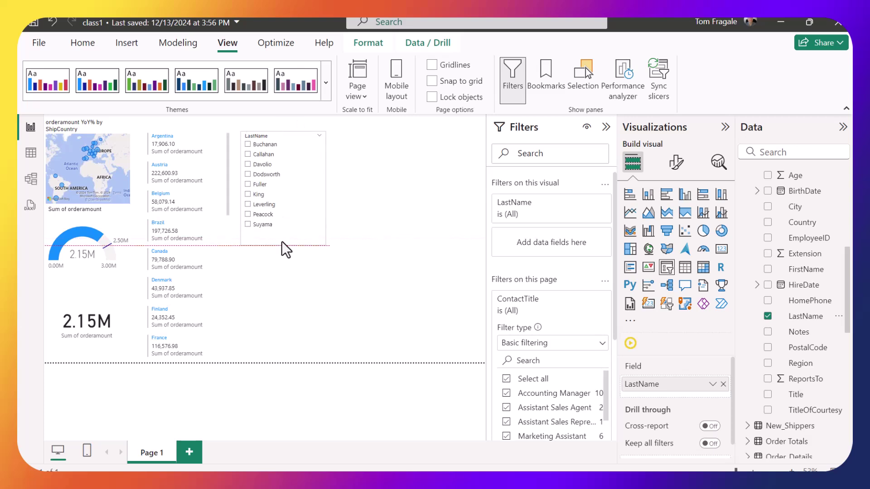
Step: Filter the page by individual employees, one at a time, with the LastName slicer
click(248, 155)
click(248, 164)
click(247, 175)
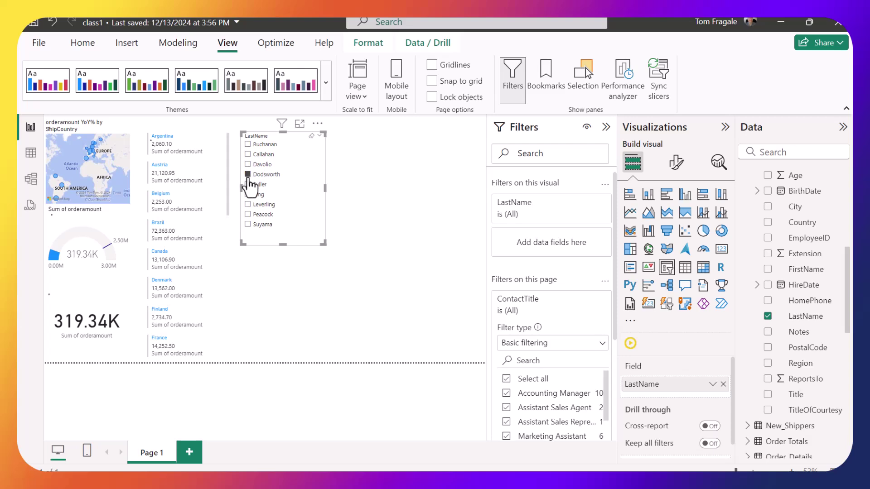
click(248, 185)
click(248, 194)
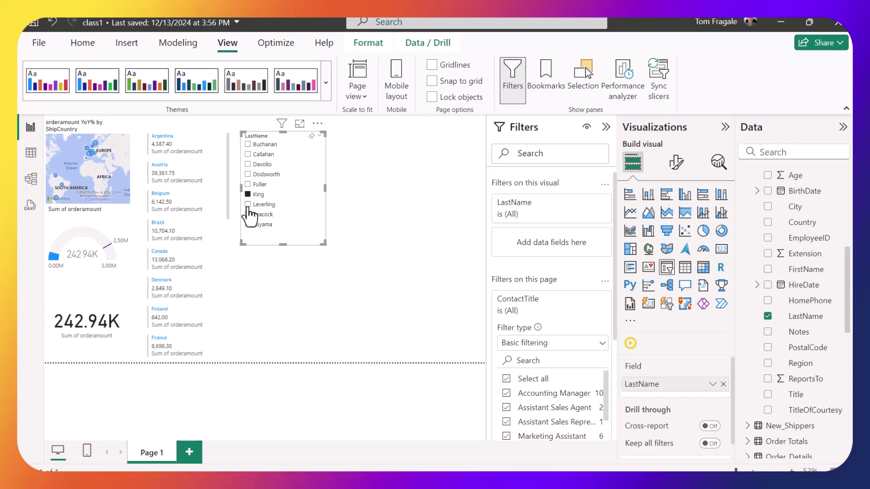
click(248, 204)
click(248, 224)
click(248, 204)
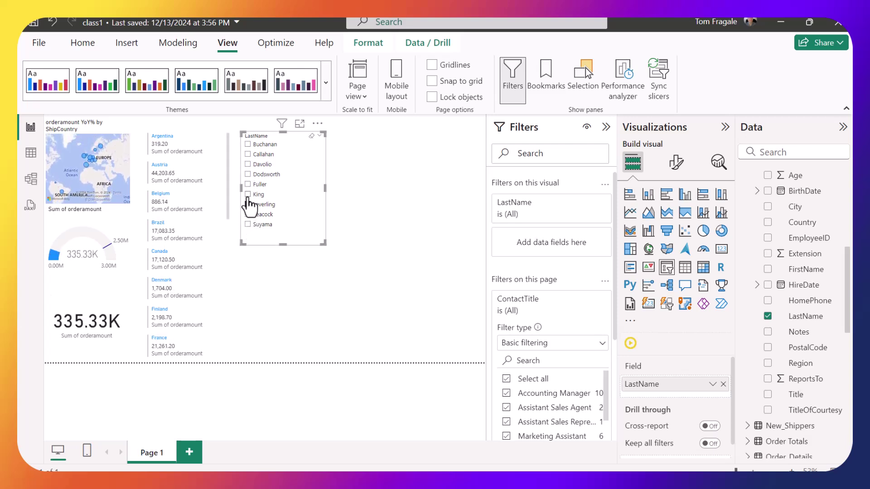
click(248, 194)
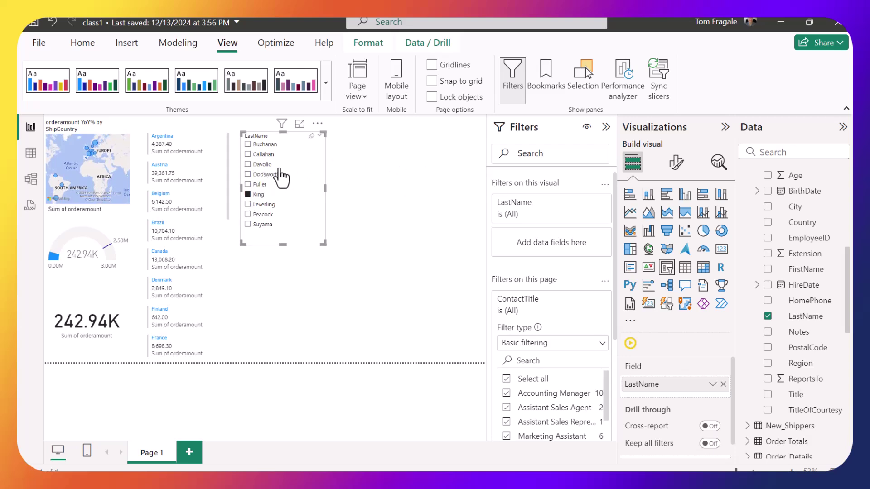
Step: Filter the page by the third to sixth names together in the LastName slicer, and clear its selections
click(248, 154)
click(248, 164)
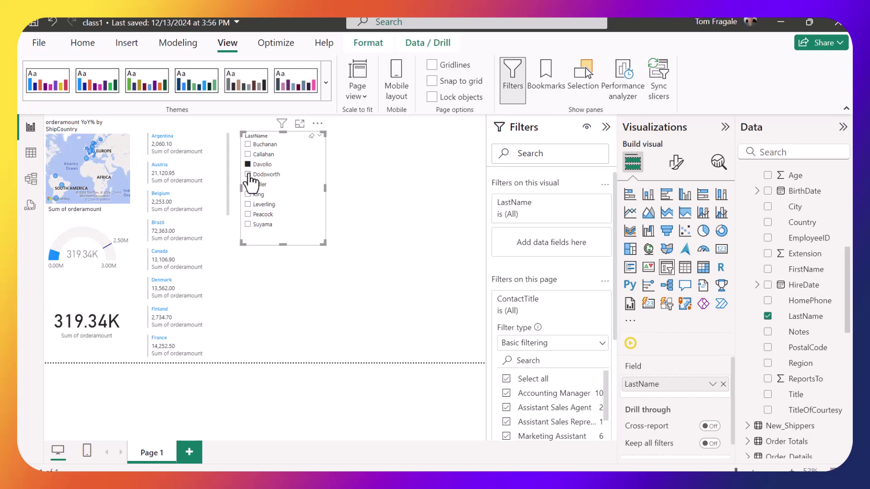
ctrl+click(247, 174)
ctrl+click(248, 184)
ctrl+click(248, 194)
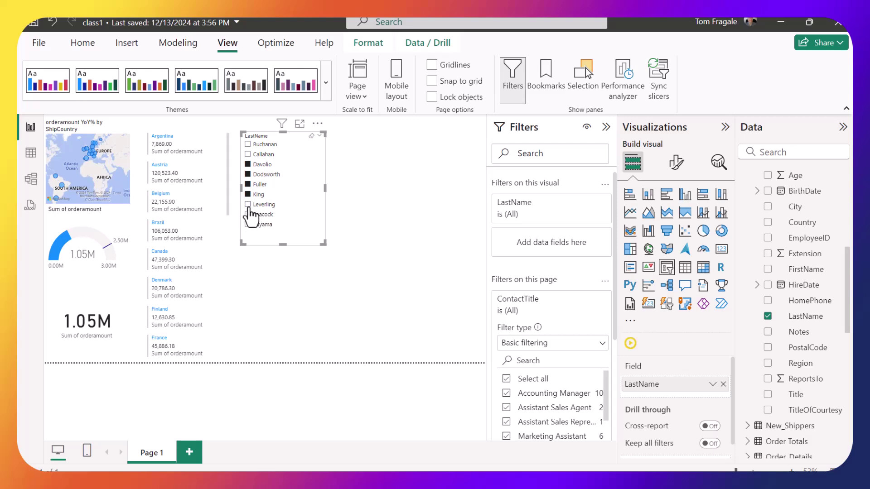
click(311, 136)
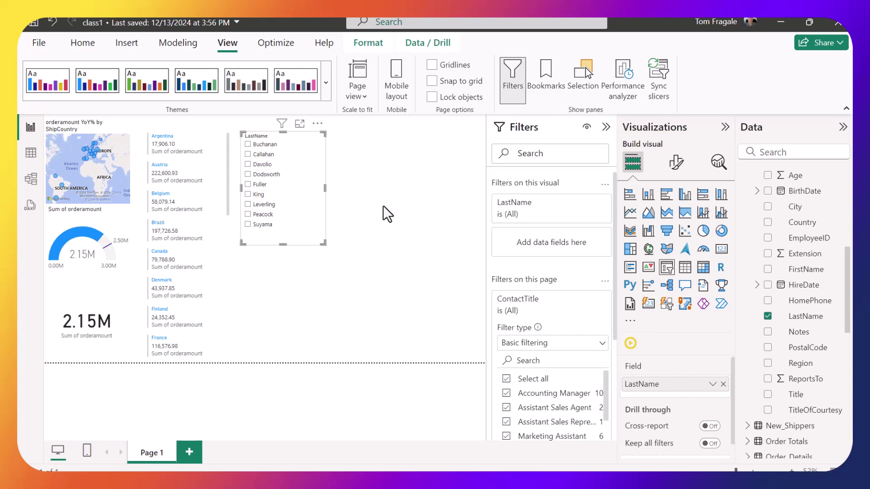
Step: Add a second slicer on CompanyName from the Shippers2 table beside the LastName slicer
click(398, 169)
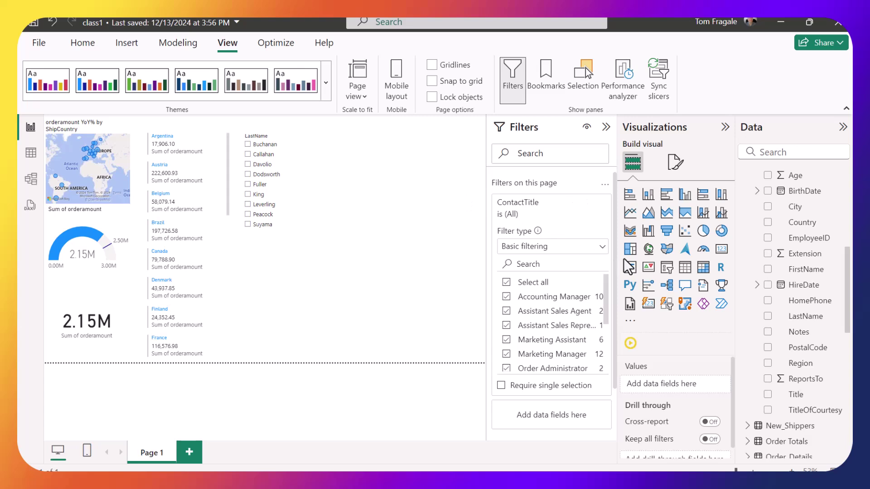
click(666, 268)
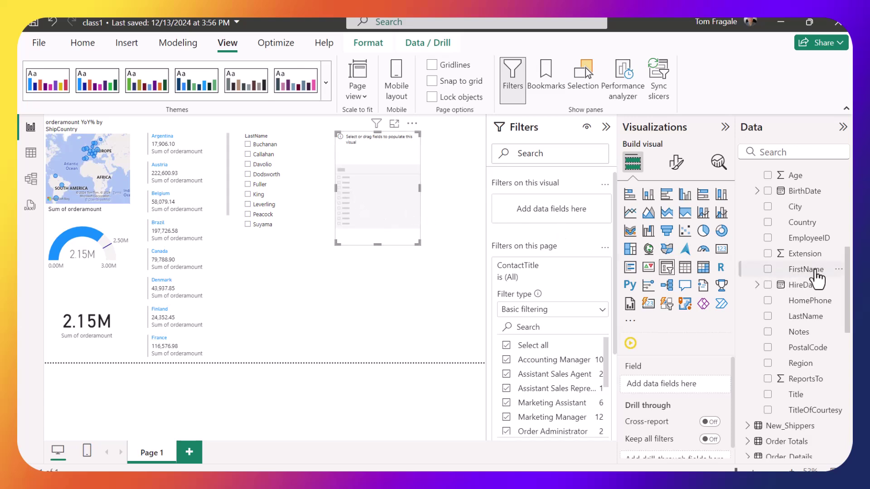
drag(850, 263, 852, 393)
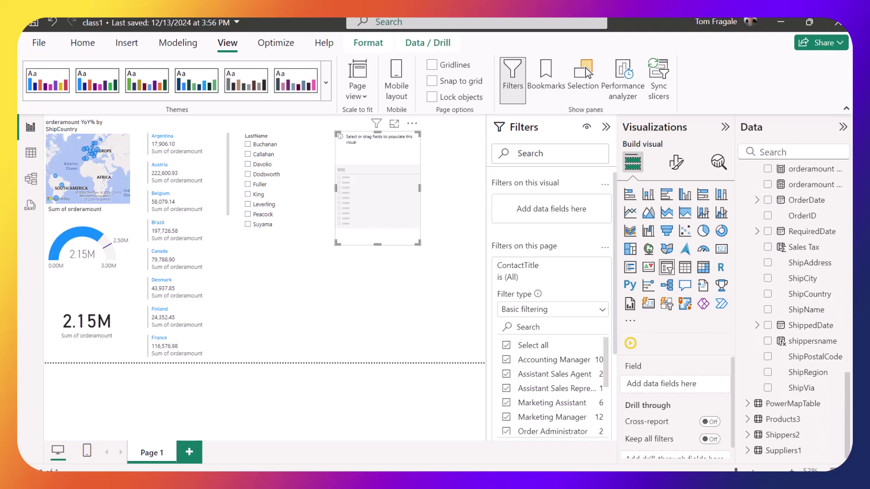
click(749, 436)
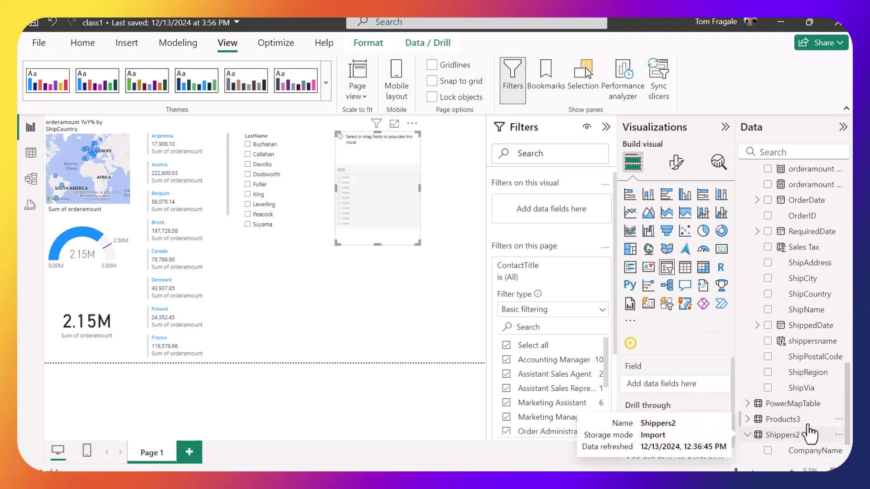
drag(850, 389, 699, 386)
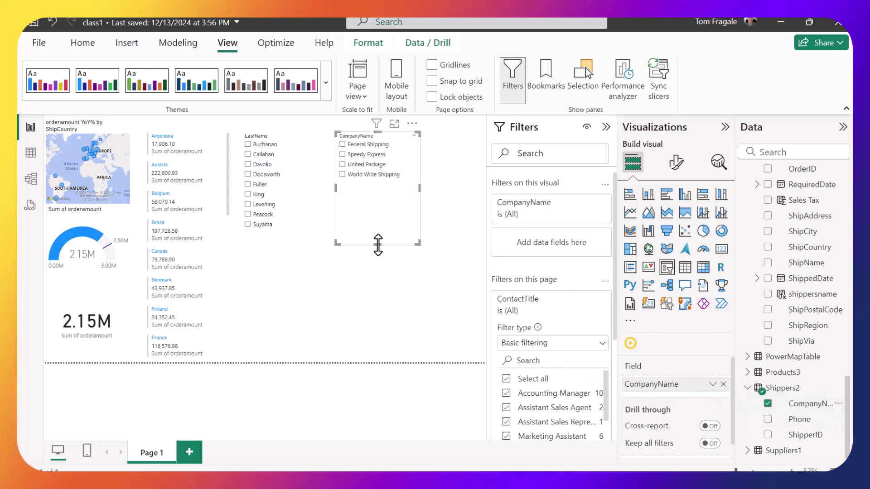
Step: Shorten the CompanyName slicer to fit its four shippers and move it closer to the LastName slicer
drag(378, 245, 374, 188)
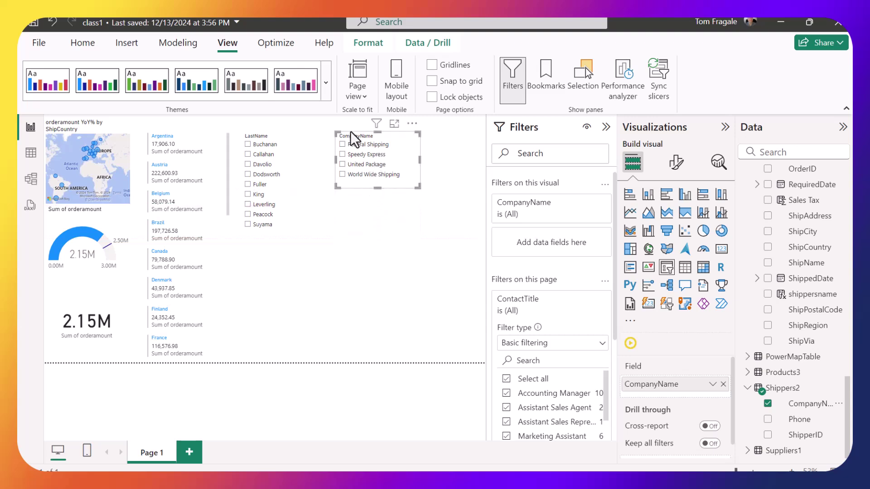
drag(350, 132, 345, 136)
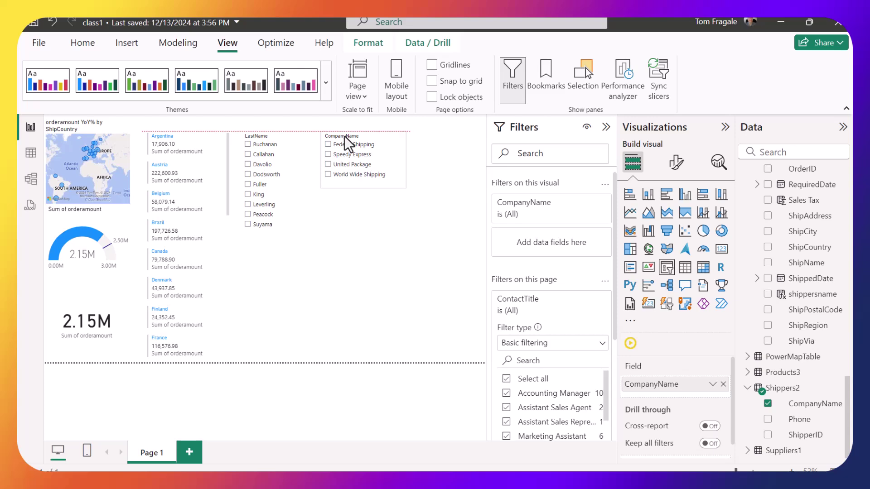
drag(345, 136, 344, 136)
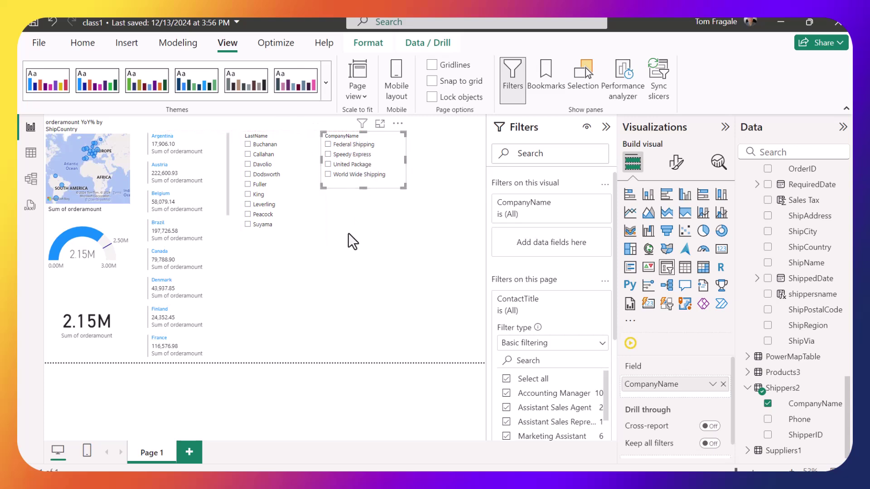
click(381, 252)
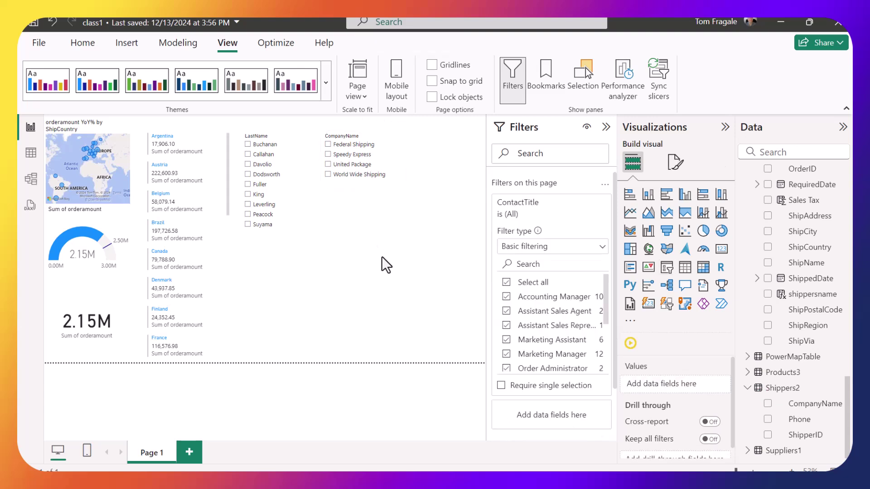
Step: Filter the page by one employee combined with Federal Shipping, and switch to the first employee in the LastName slicer
click(252, 185)
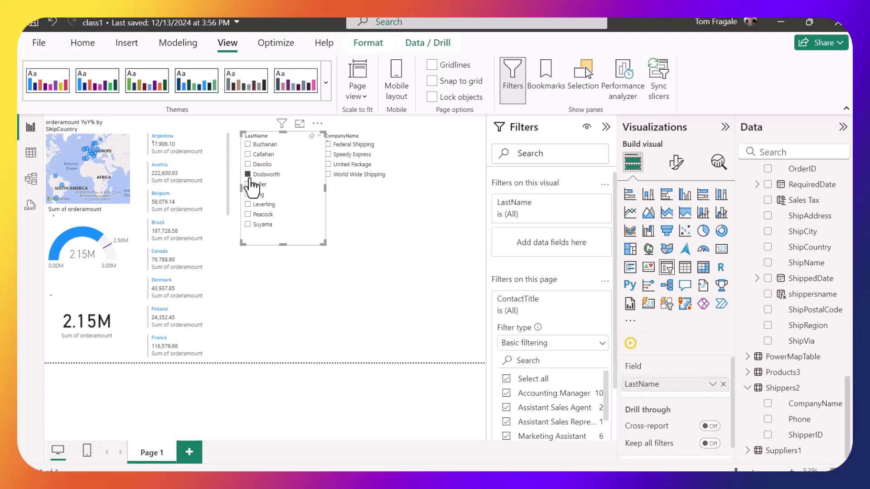
click(328, 145)
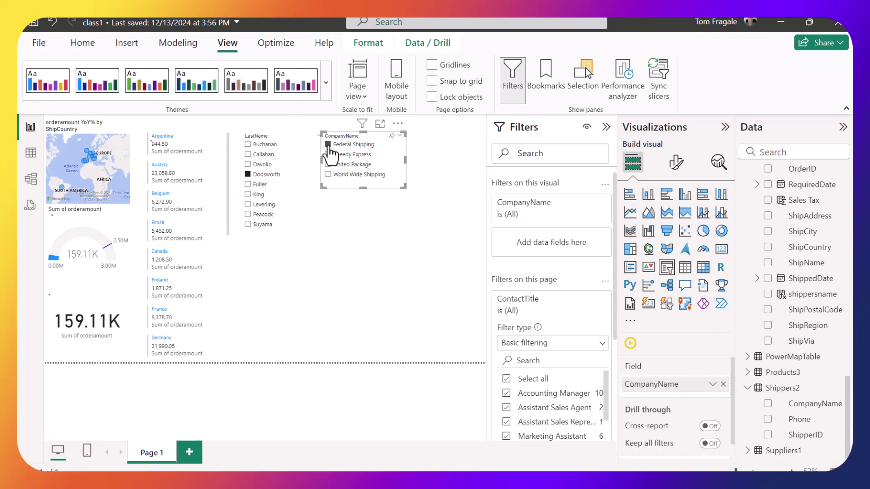
click(256, 145)
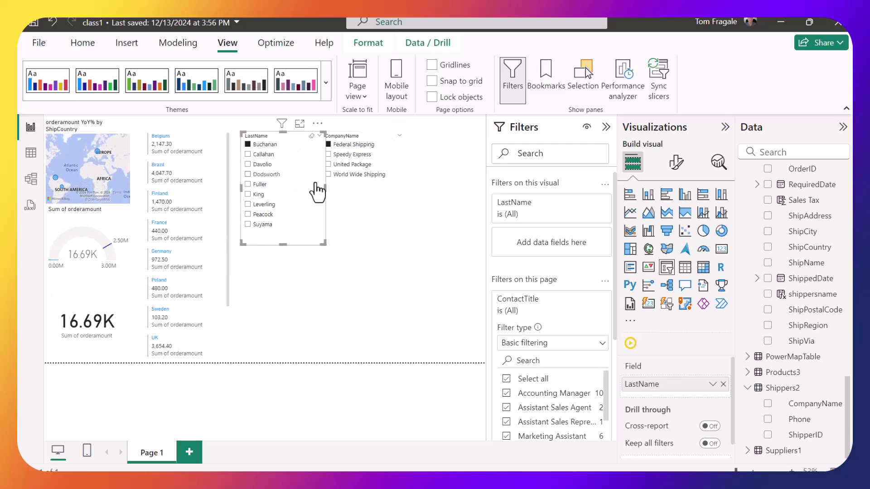
Step: Narrow the LastName slicer so it no longer overlaps the CompanyName slicer, and clear the selections in both slicers
drag(322, 184, 307, 186)
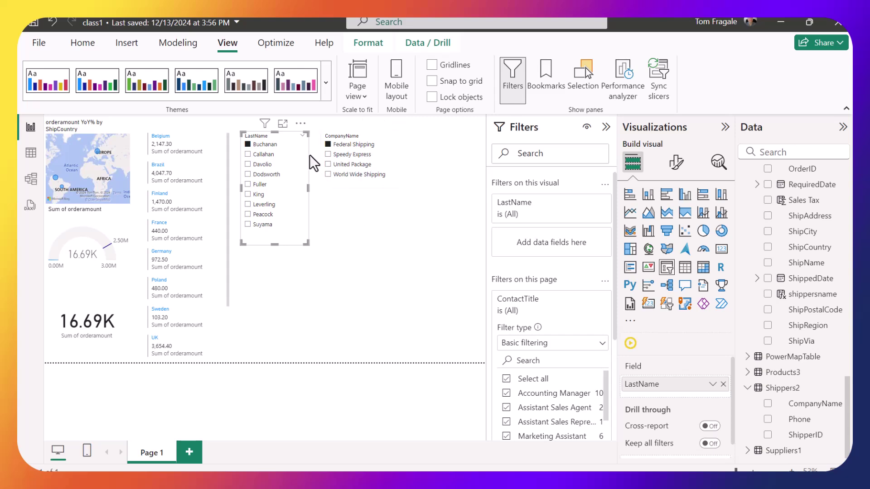
click(295, 136)
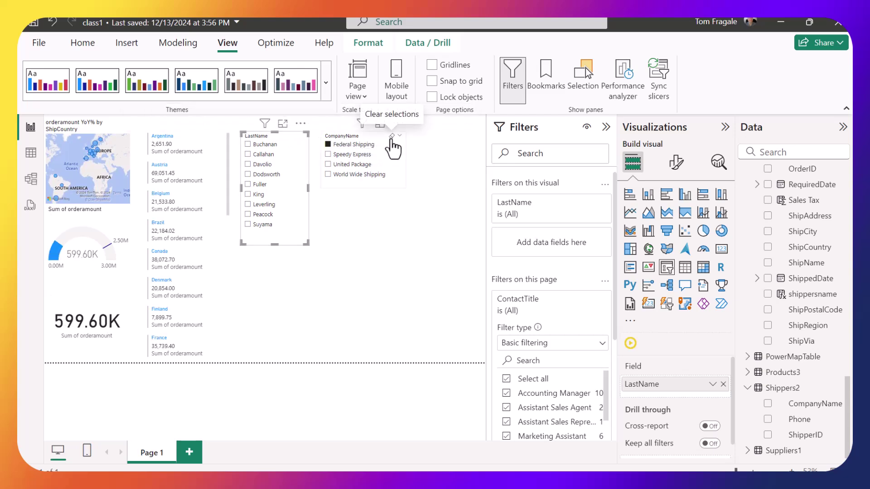
click(391, 137)
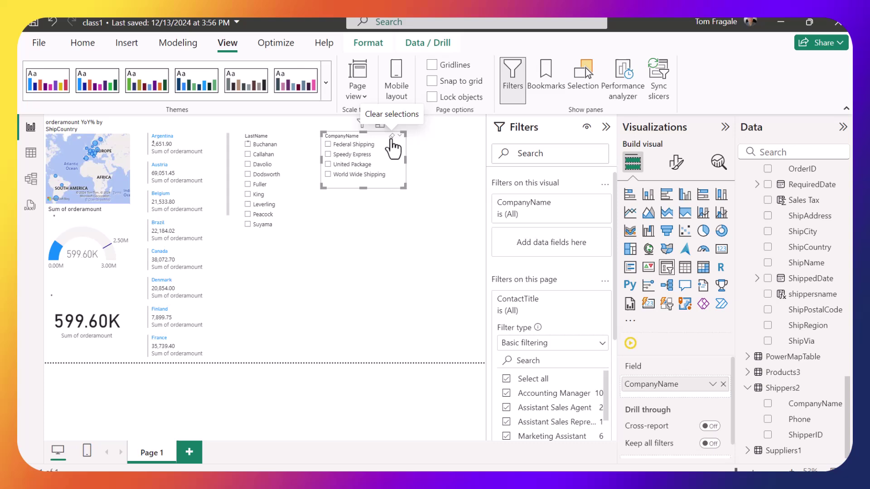
Step: Add a wide slicer on OrderDate from the Orders4 table below the LastName and CompanyName slicers
click(354, 265)
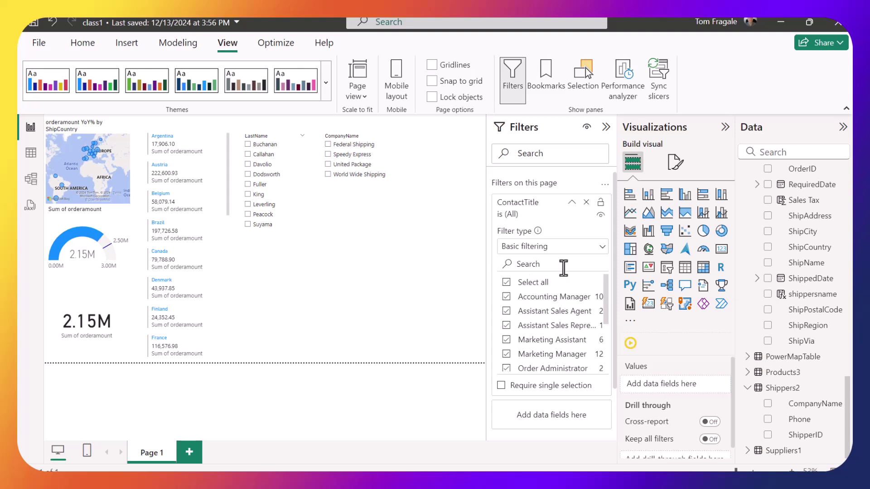
click(667, 272)
drag(347, 230, 479, 278)
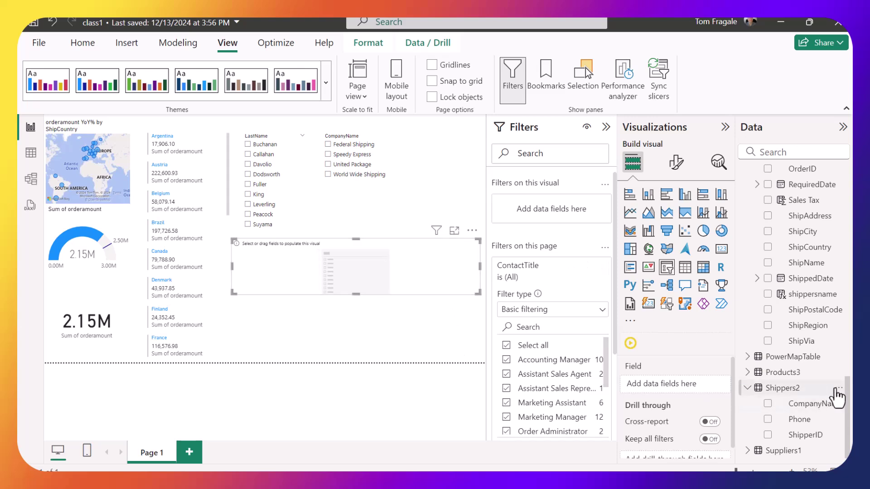
drag(846, 391, 850, 338)
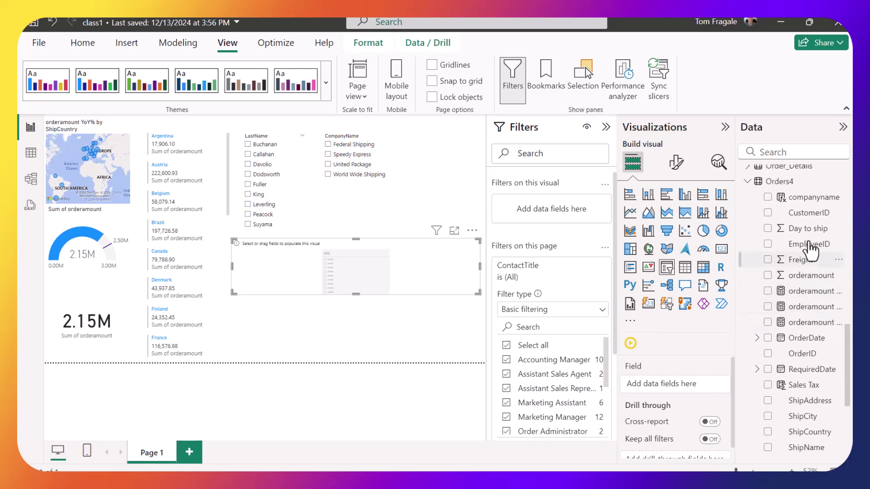
drag(800, 339, 684, 380)
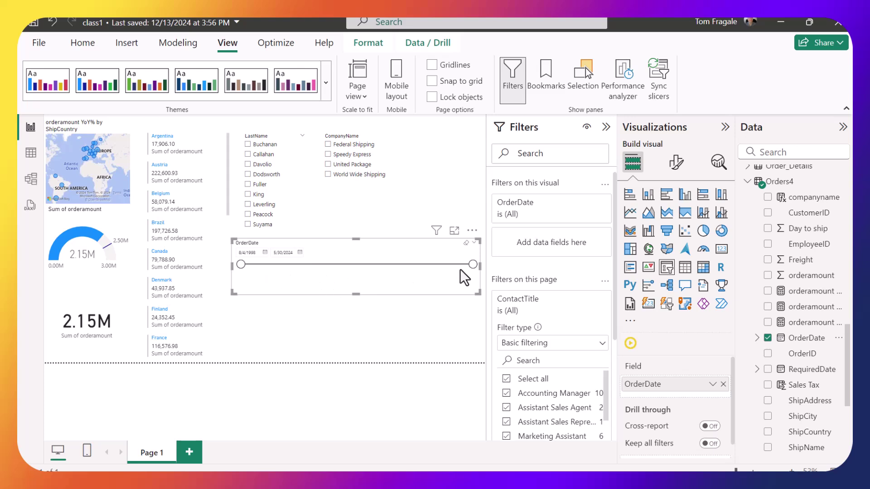
Step: Look at the OrderDate slicer's start-date calendar, and widen the slicer slightly to reach the edge of the report page
click(265, 253)
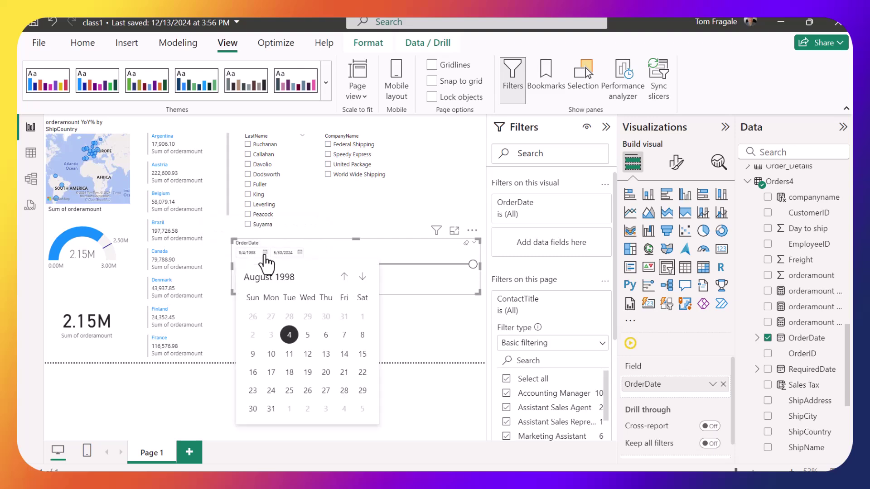
click(387, 282)
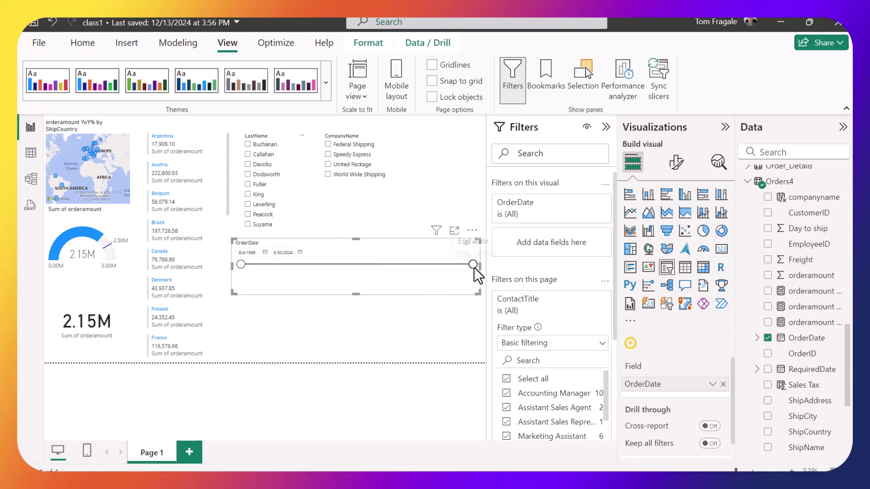
mouse_move(476, 265)
mouse_down()
mouse_move(279, 265)
mouse_move(481, 267)
mouse_move(464, 265)
mouse_move(471, 267)
mouse_up()
click(328, 265)
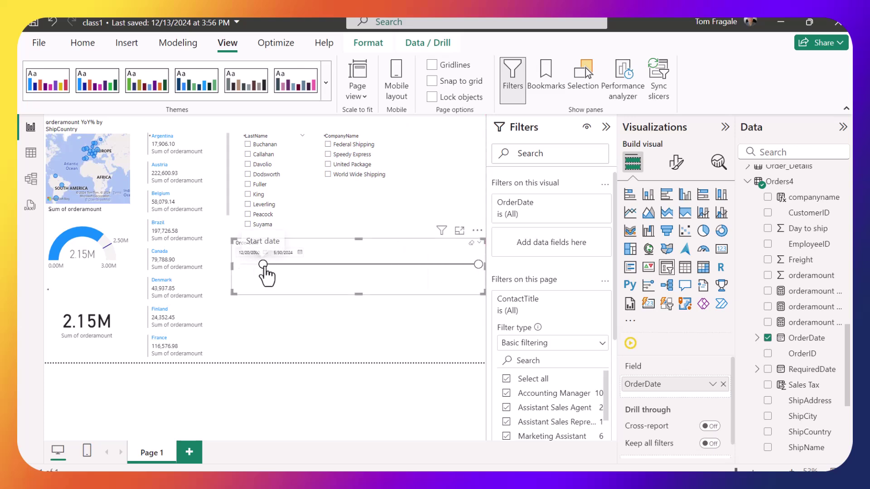
Step: Set the OrderDate range to 8/4/1998 through 4/8/2024, and select the fourth employee in the LastName slicer before clearing that selection
drag(262, 264, 240, 264)
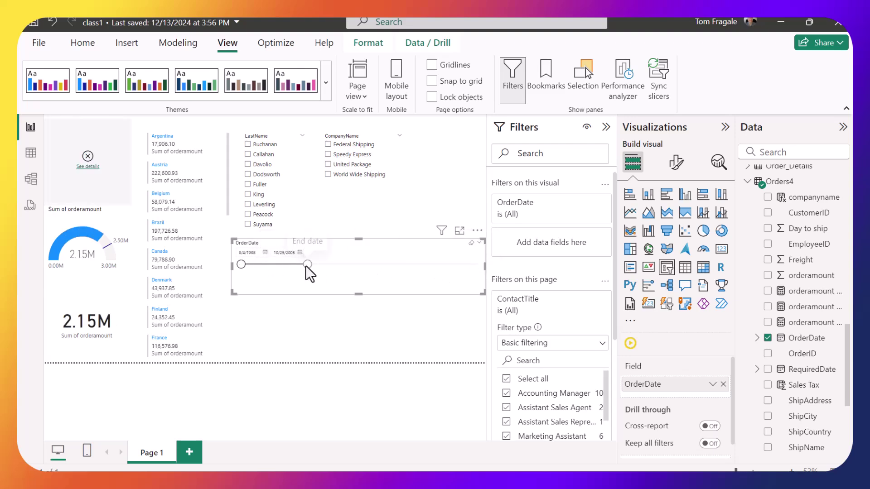
click(476, 266)
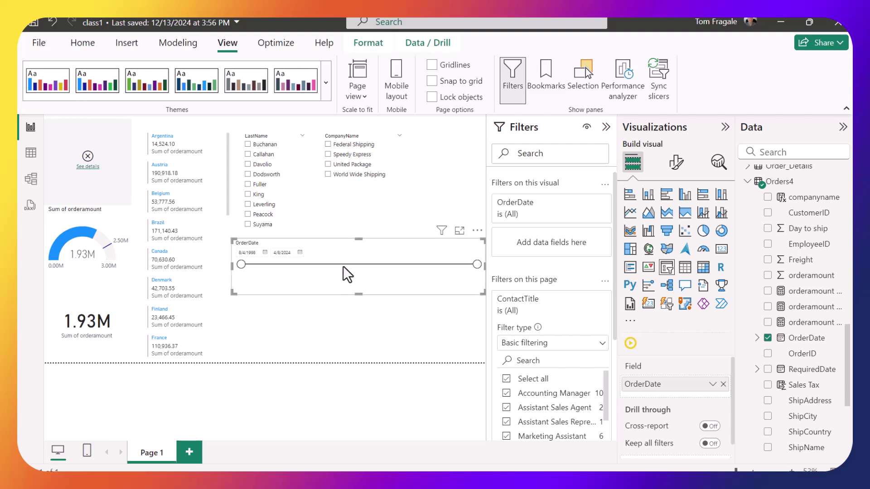
click(387, 295)
click(387, 294)
click(372, 309)
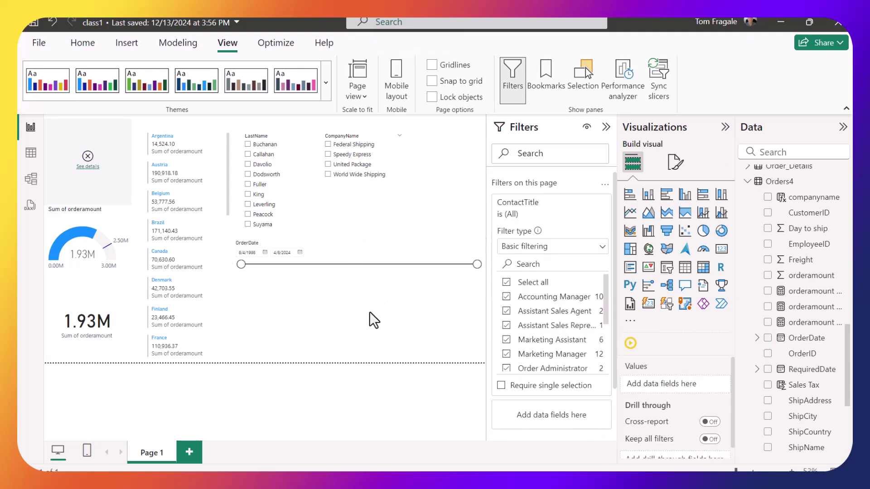
click(248, 175)
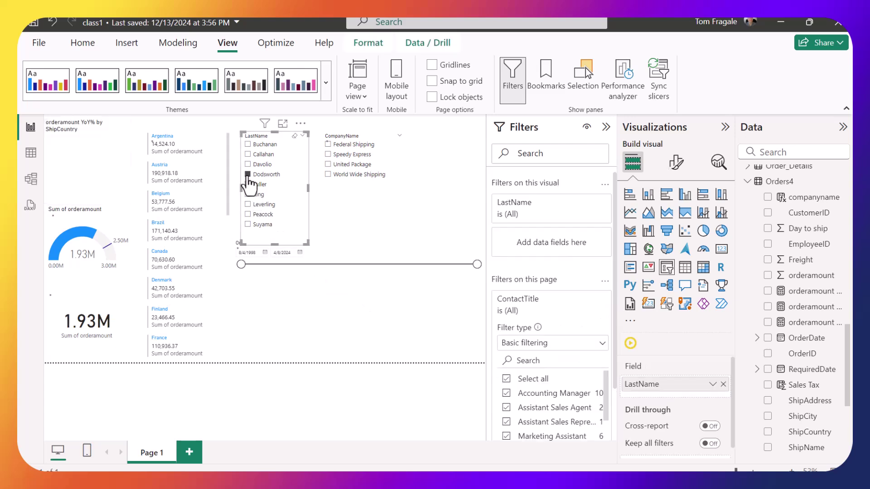
click(294, 137)
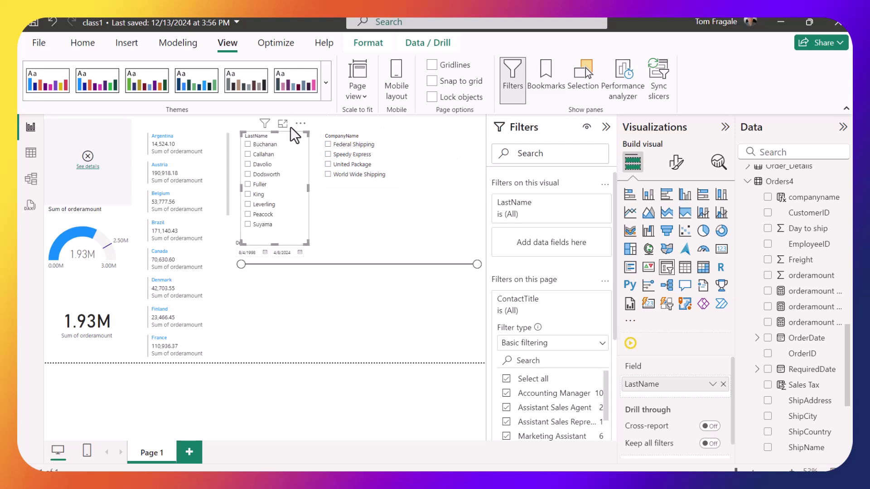
Step: Insert a Clear all slicers button and place it in the page's upper-right corner, beside the CompanyName slicer
click(133, 42)
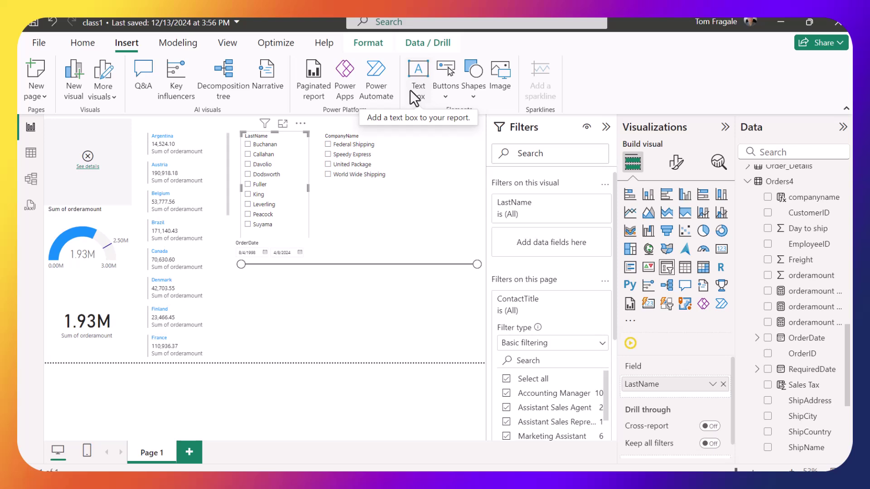
click(469, 93)
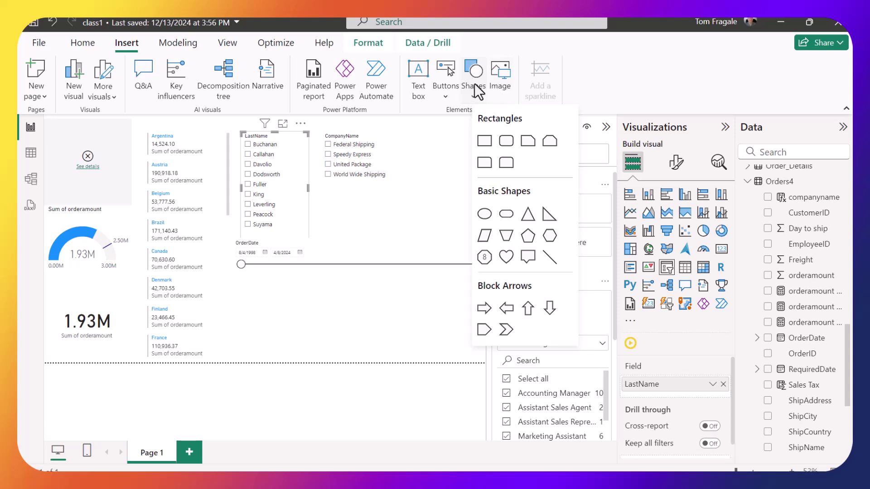
click(444, 95)
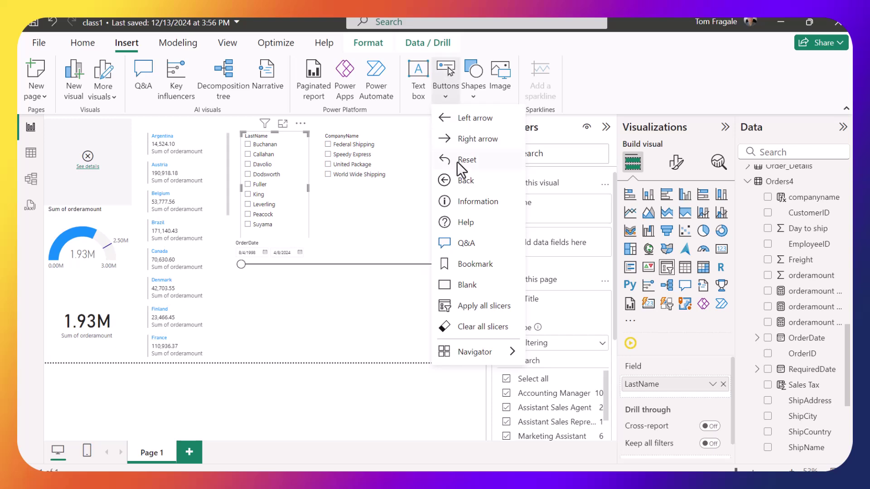
click(466, 329)
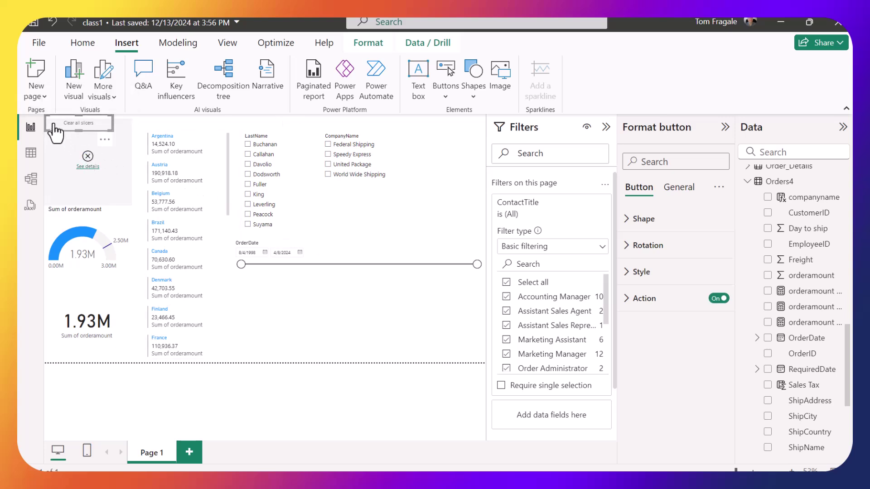
drag(55, 127, 446, 134)
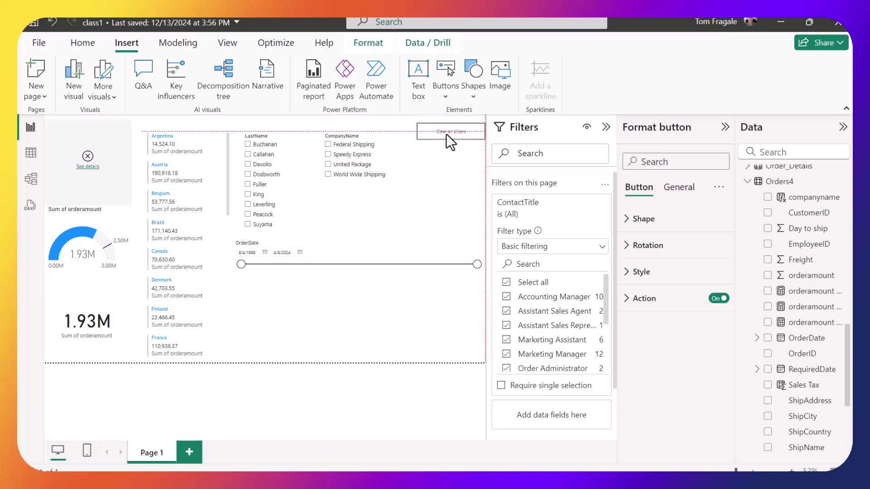
click(443, 298)
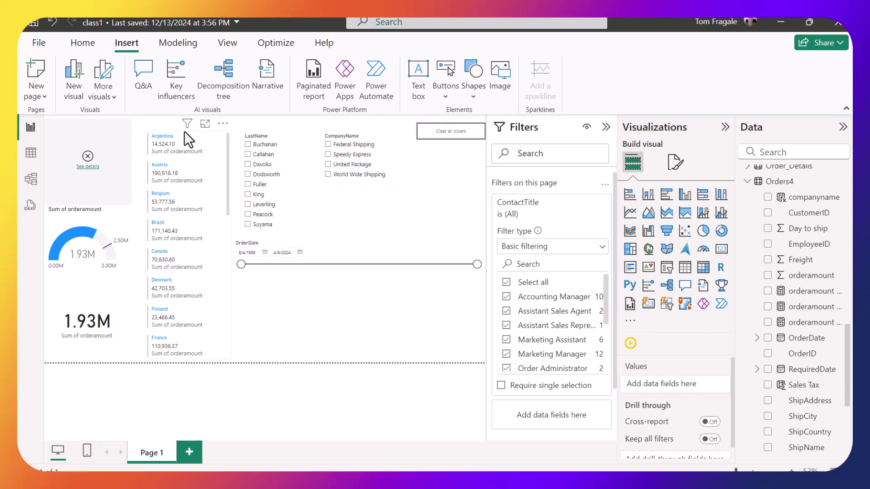
Step: Filter by the first employee, Speedy Express and an OrderDate range ending in 2012, and reset everything with the Clear all slicers button
click(250, 144)
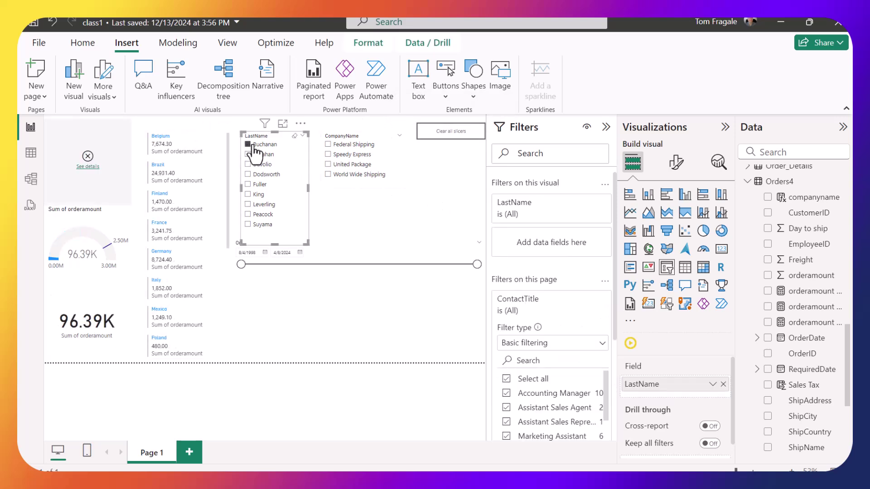
click(332, 155)
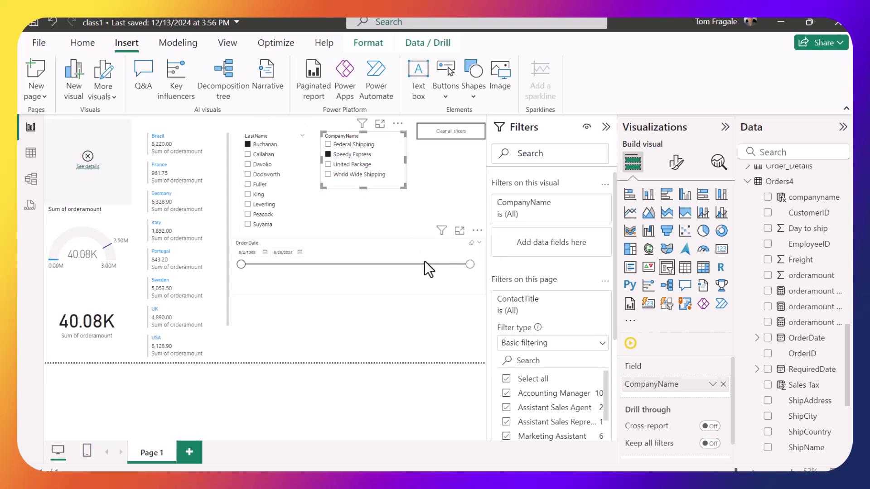
drag(470, 264, 371, 265)
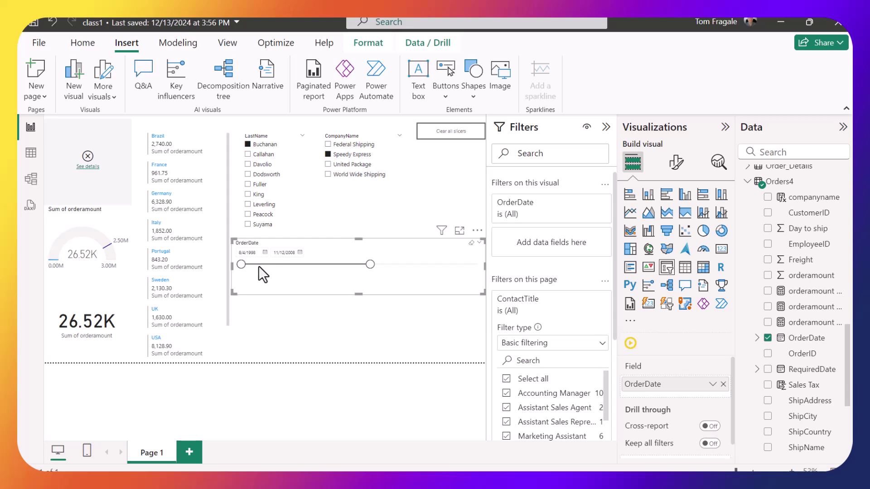
mouse_move(241, 264)
mouse_down()
mouse_move(261, 265)
mouse_move(241, 264)
mouse_up()
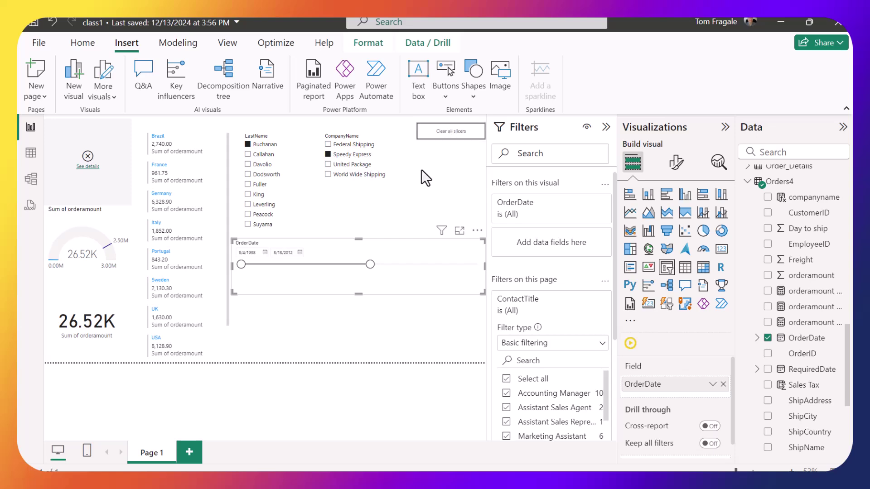
click(451, 140)
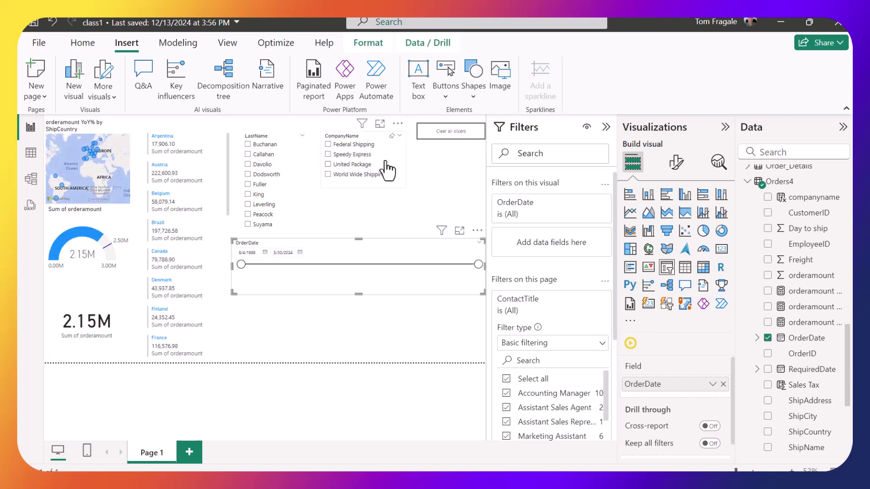